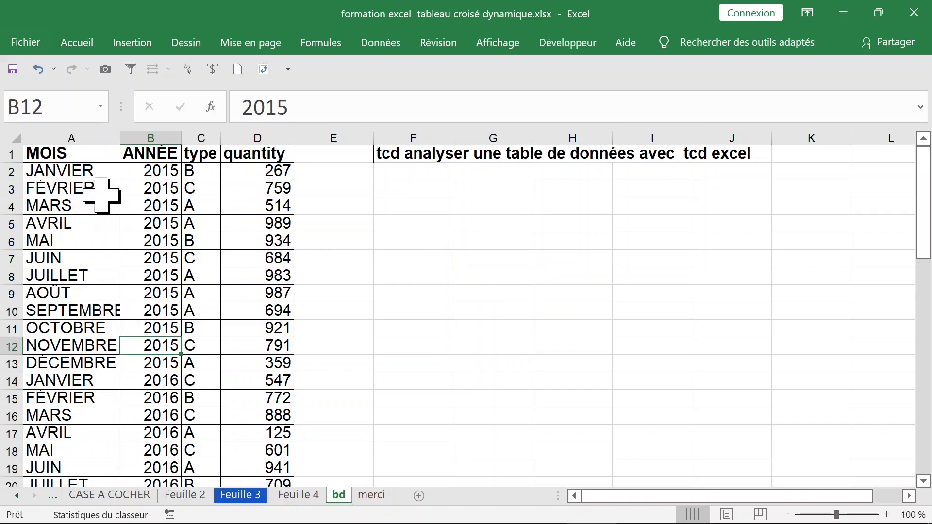
- Examine the MOIS, ANNÉE, type and quantity columns of the source data on the bd sheet
left_click_drag(93, 173, 193, 383)
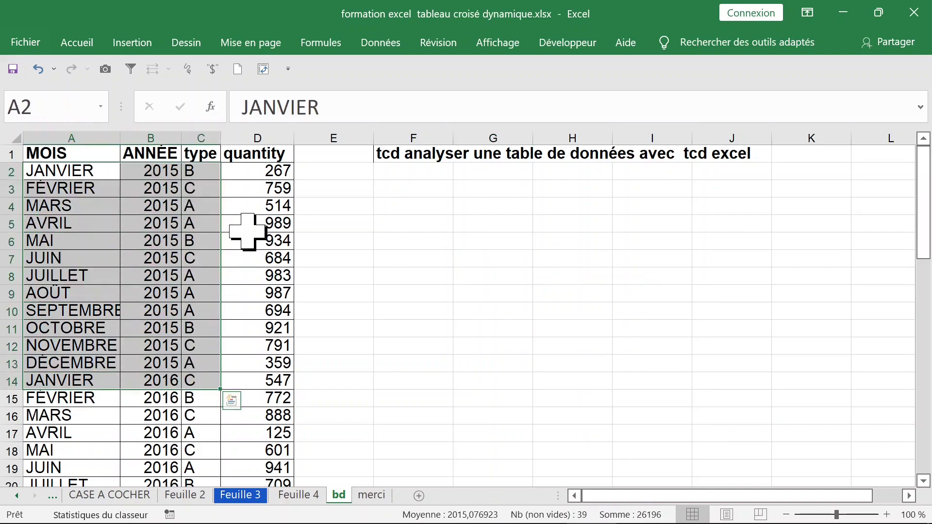
left_click(259, 188)
left_click(265, 171)
left_click(335, 174)
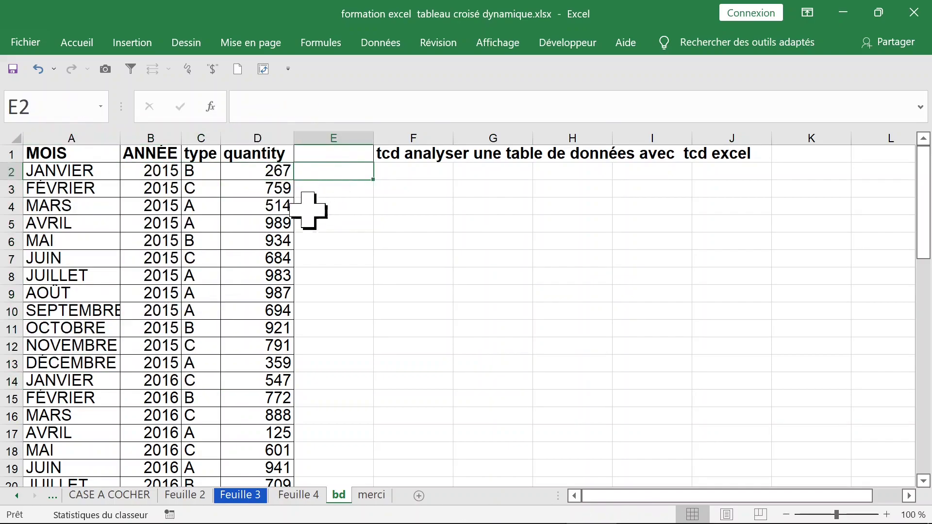
left_click(261, 174)
left_click_drag(257, 241, 257, 310)
left_click(192, 173)
left_click(192, 311)
left_click_drag(141, 171, 137, 394)
left_click(53, 294)
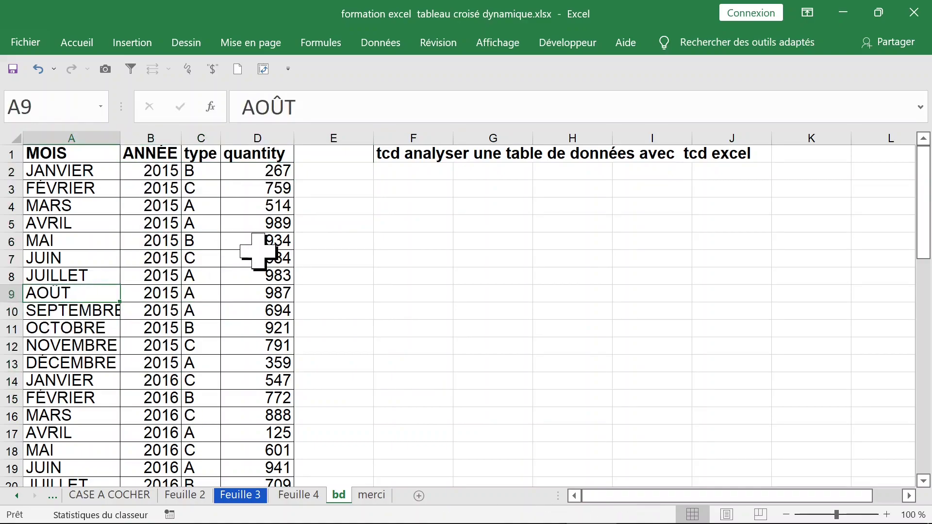
- Insert a pivot table based on the range bd!$A$1:$D$49 in a new worksheet
left_click(187, 245)
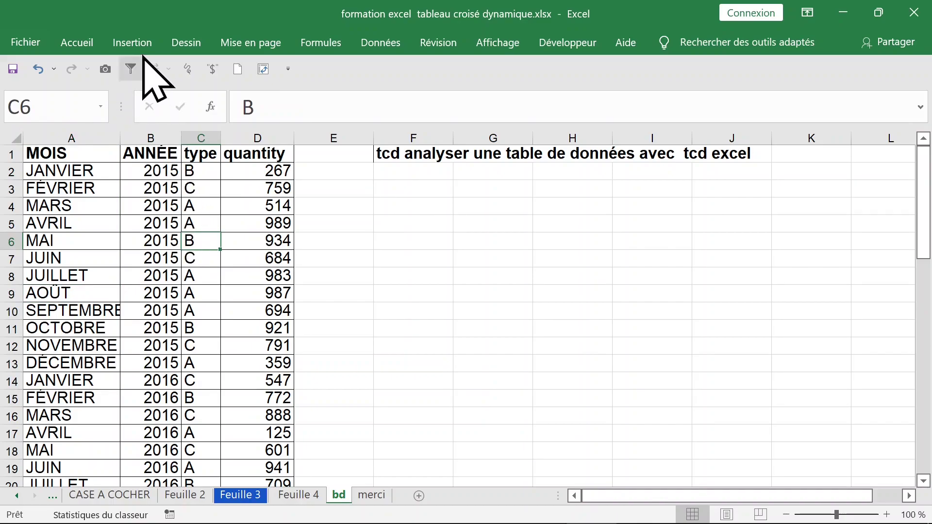
left_click(137, 49)
left_click(27, 83)
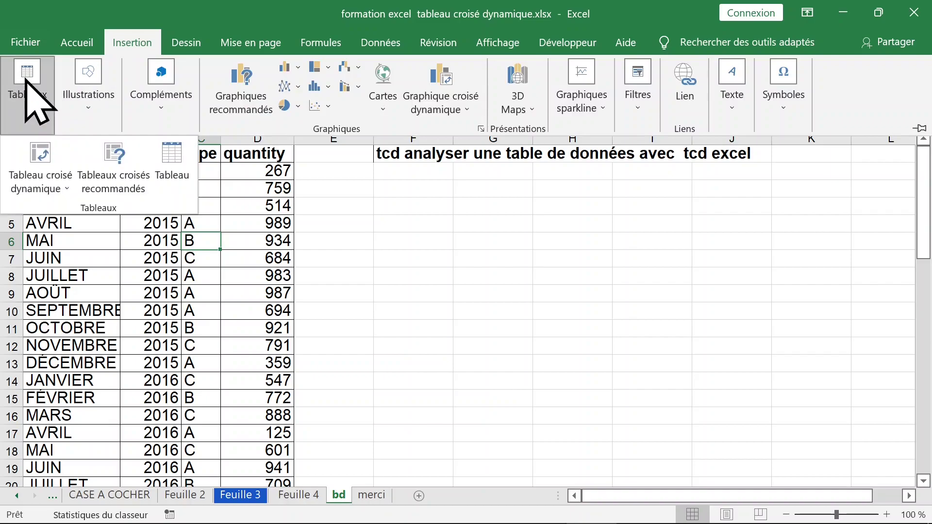
left_click(41, 154)
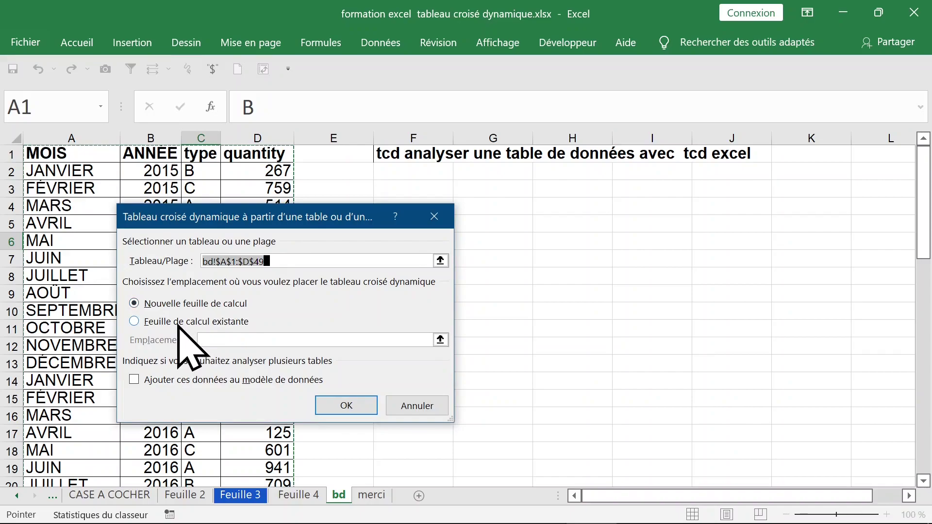
left_click(334, 407)
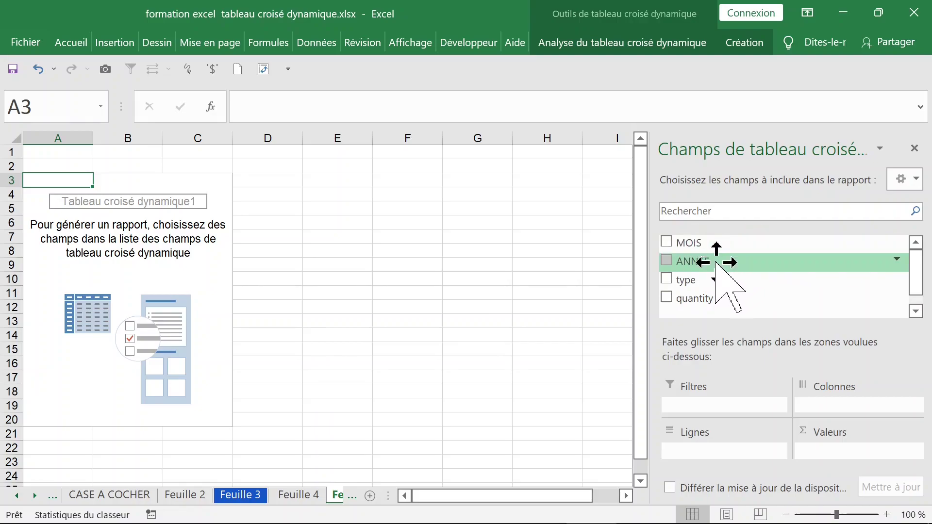
- Set ANNÉE as the pivot table's row field and quantity as its value field, summarized by sum
left_click_drag(711, 262, 717, 455)
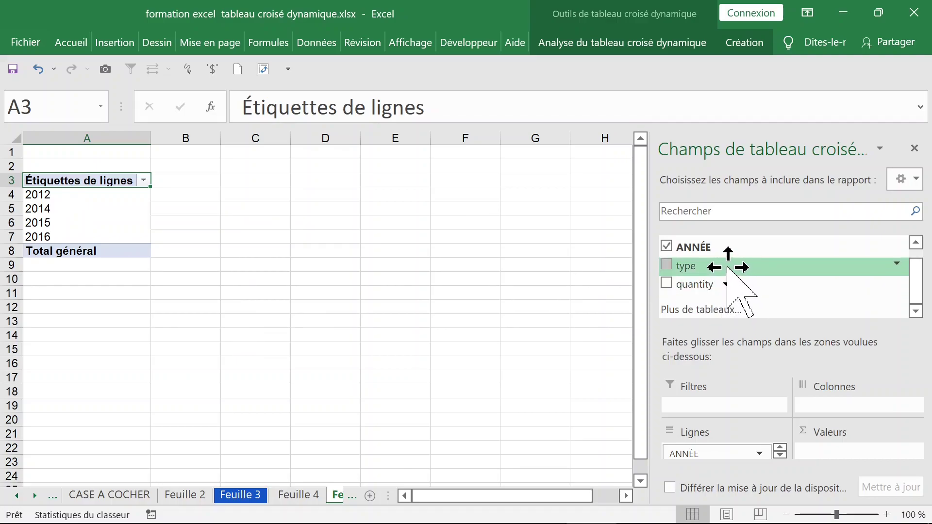
left_click_drag(724, 285, 833, 452)
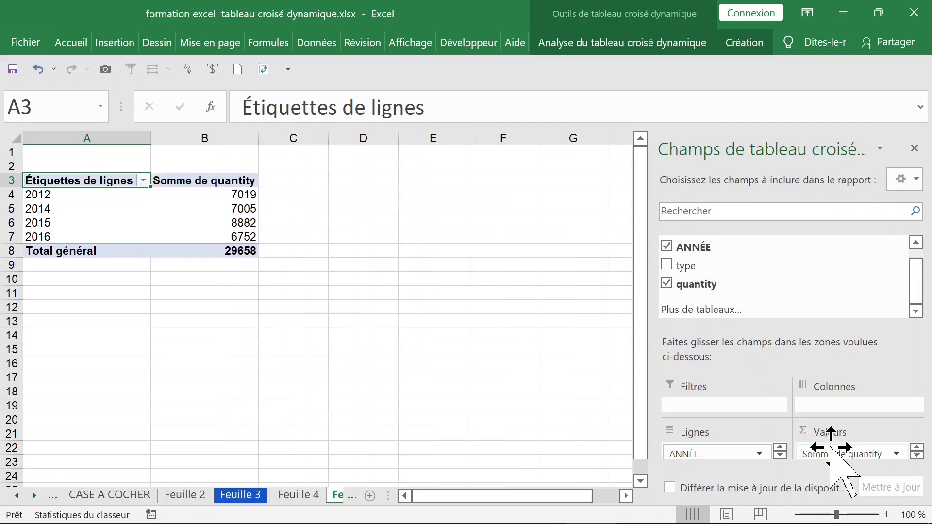
left_click(209, 194)
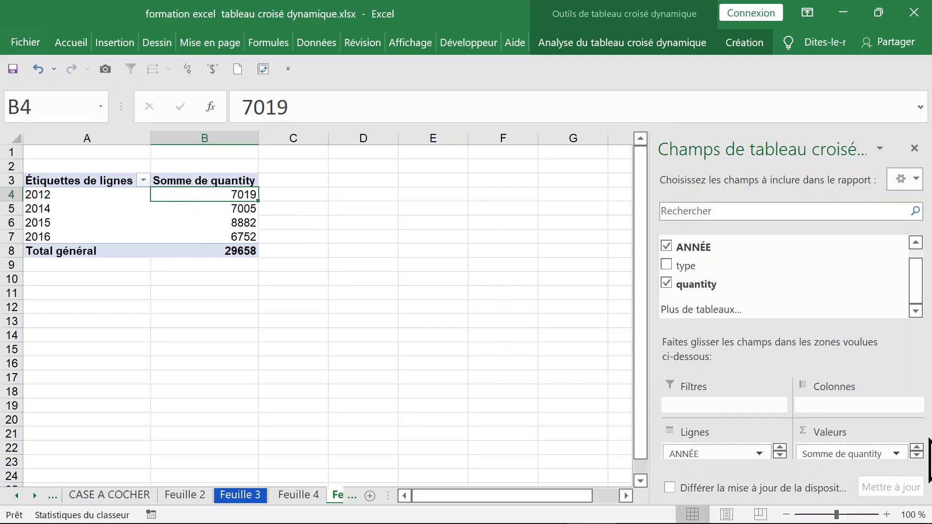
- Remove quantity from the pivot table's values, leaving only the years, and add it back as a value field
left_click(666, 284)
left_click(666, 284)
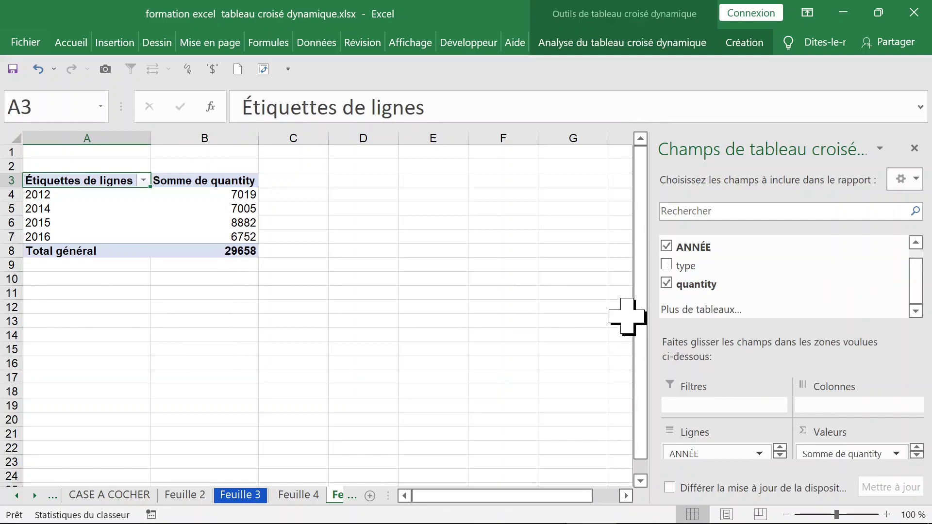
left_click_drag(850, 455, 510, 327)
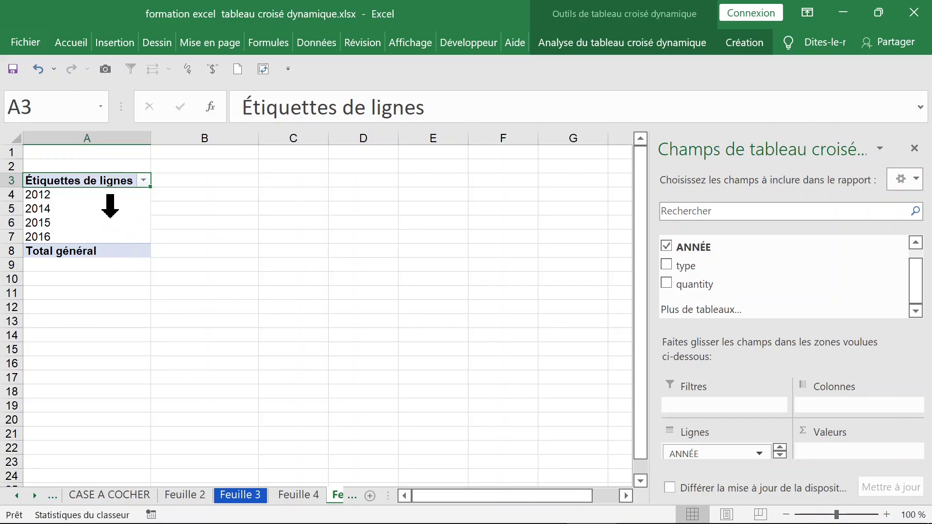
left_click(111, 206)
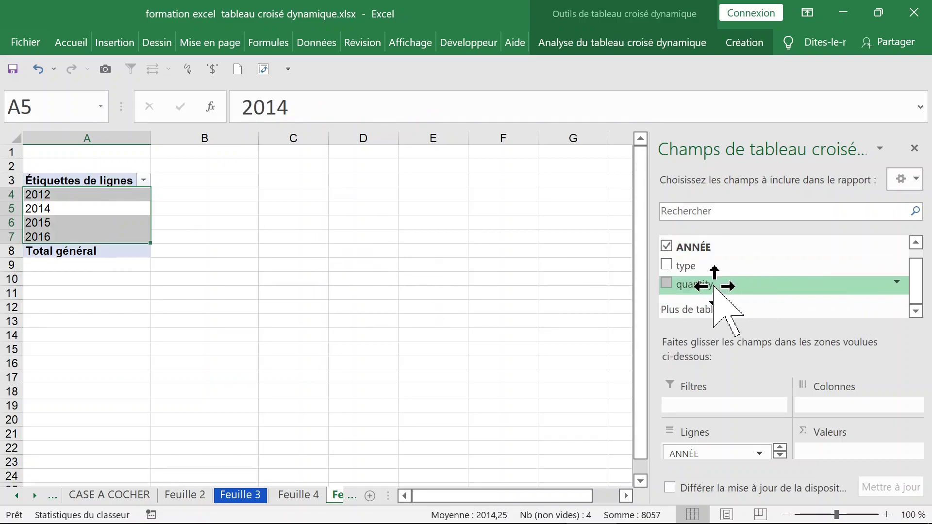
left_click_drag(714, 286, 857, 461)
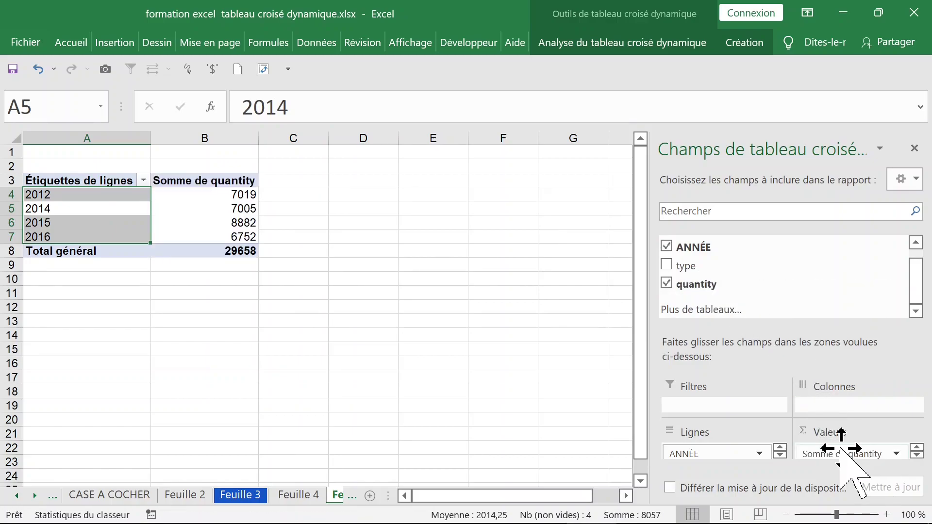
- Change the calculation of the quantity value field from sum to Max. for each year
left_click(194, 182)
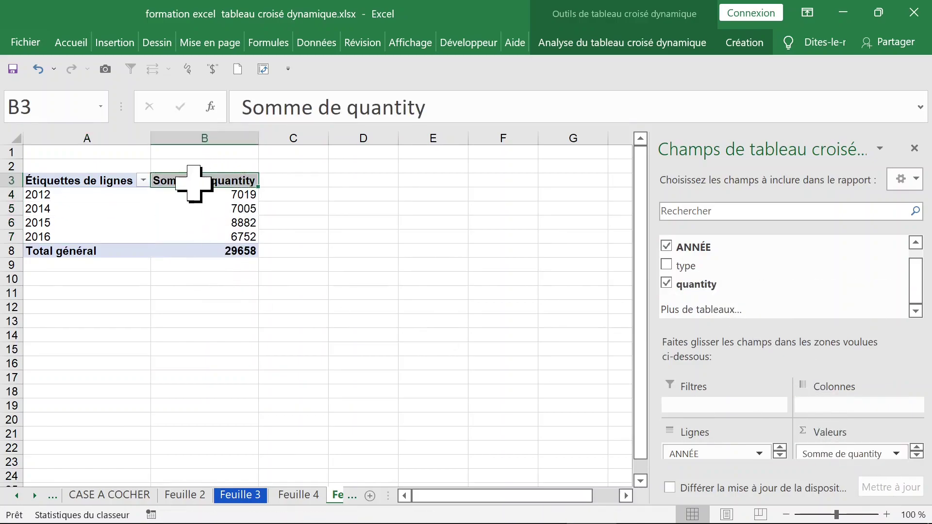
double_click(193, 181)
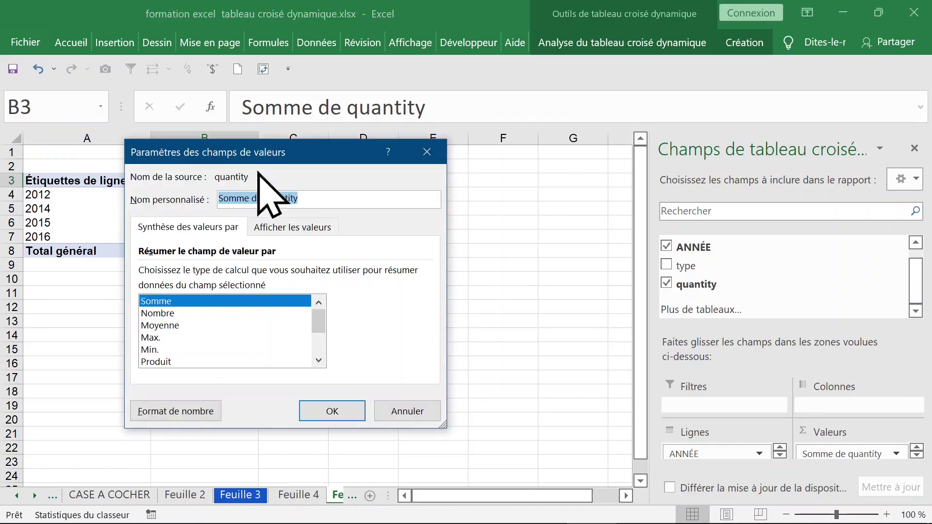
left_click(433, 152)
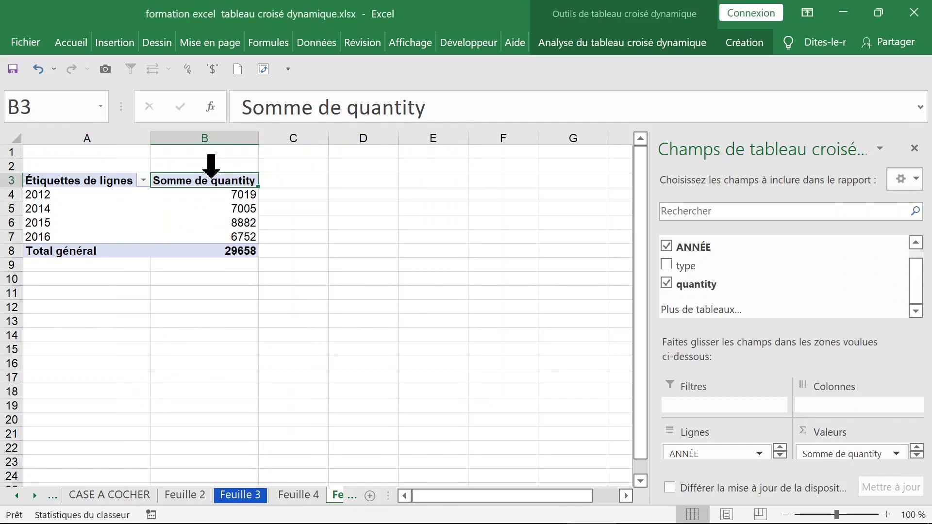
double_click(187, 181)
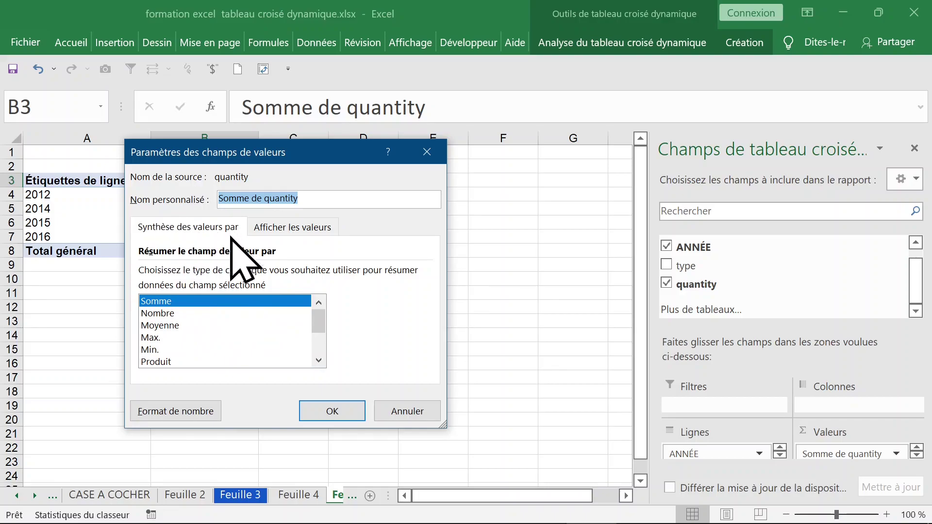
left_click(166, 339)
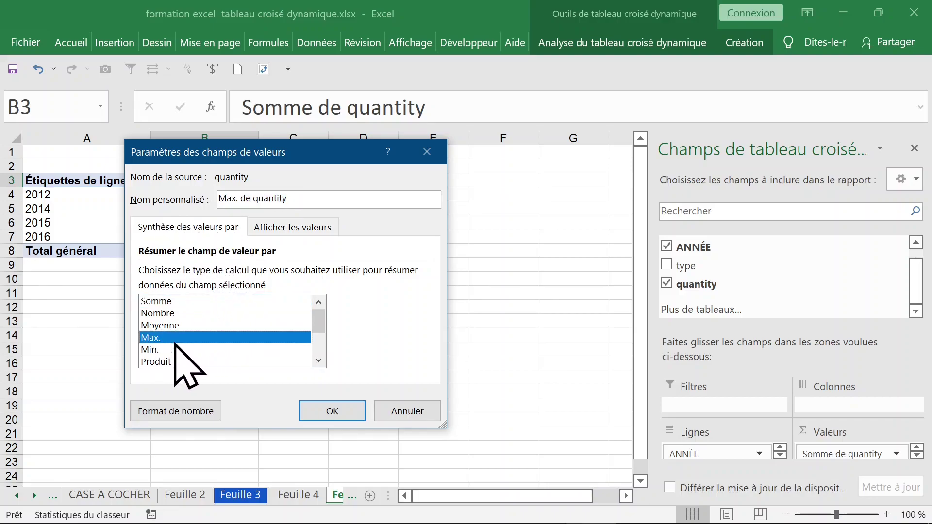
left_click(332, 411)
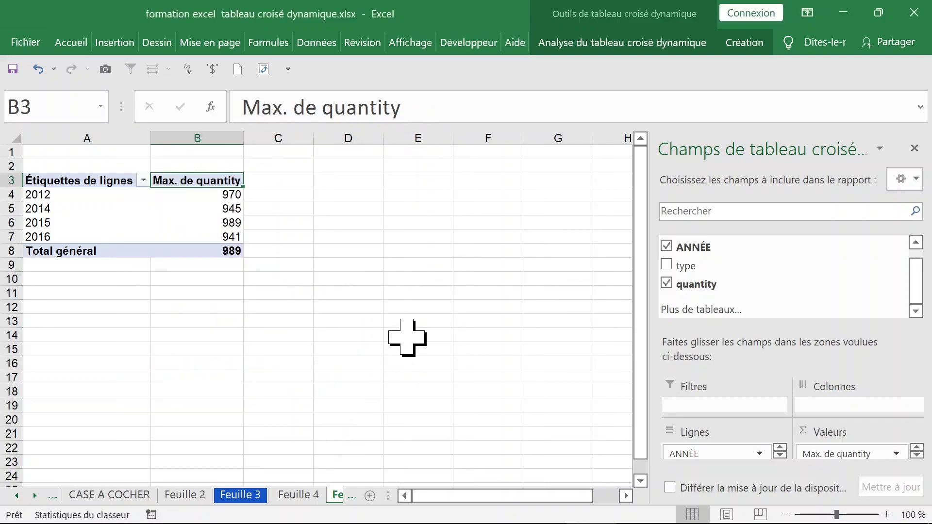
left_click(53, 196)
left_click(52, 219)
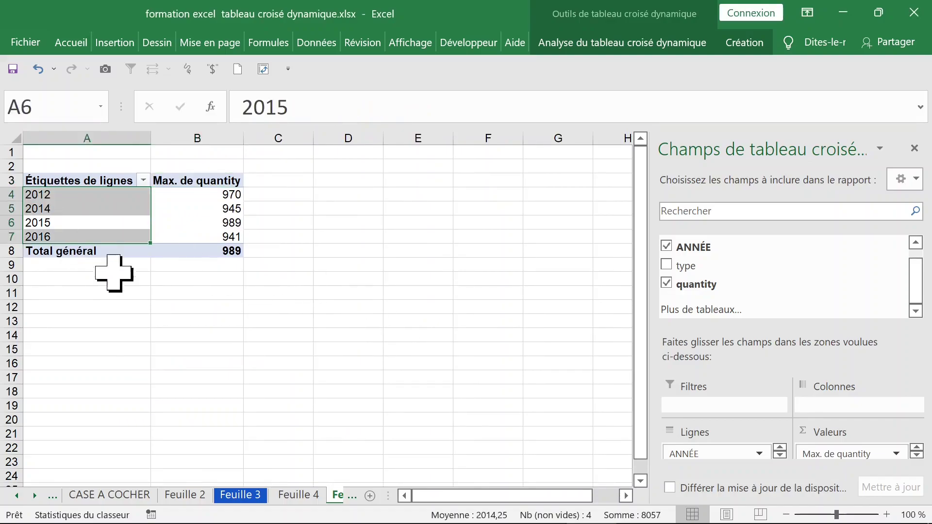
- Summarize the quantity value field by Min. for each year
left_click(202, 180)
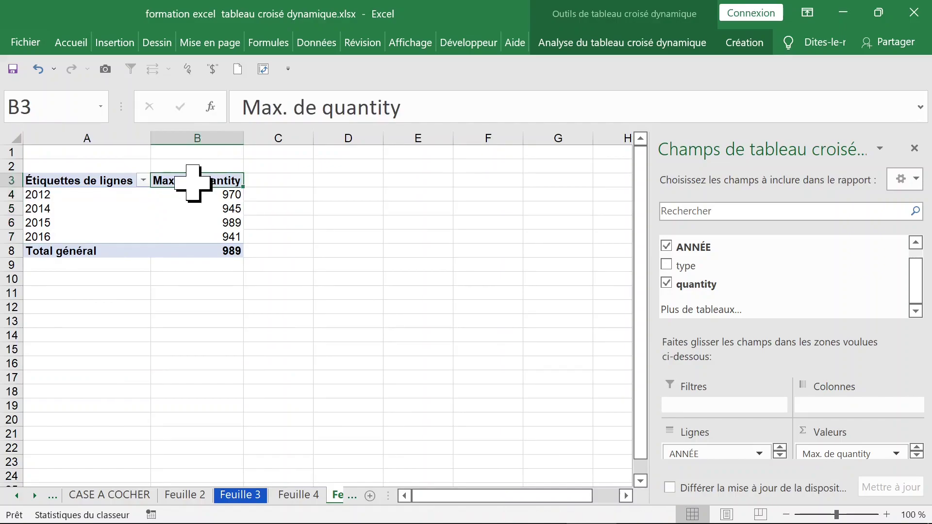
double_click(193, 183)
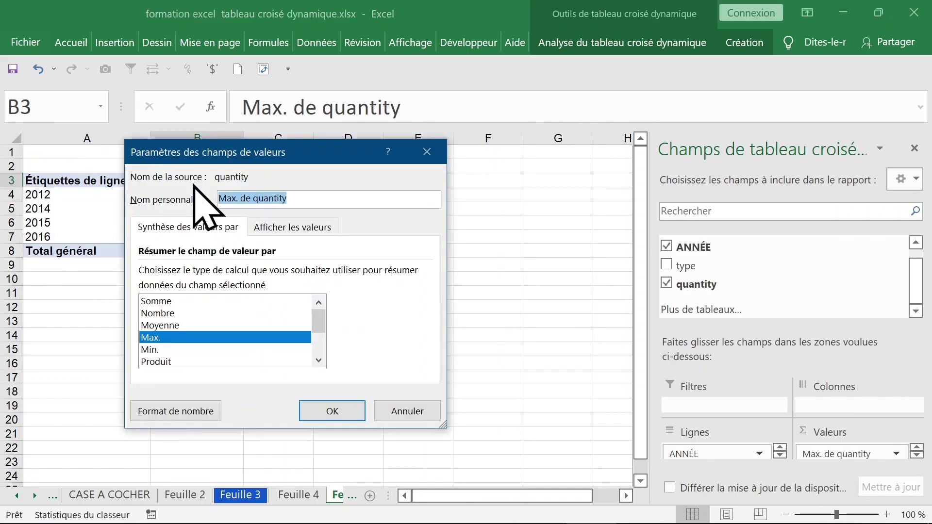
left_click(161, 349)
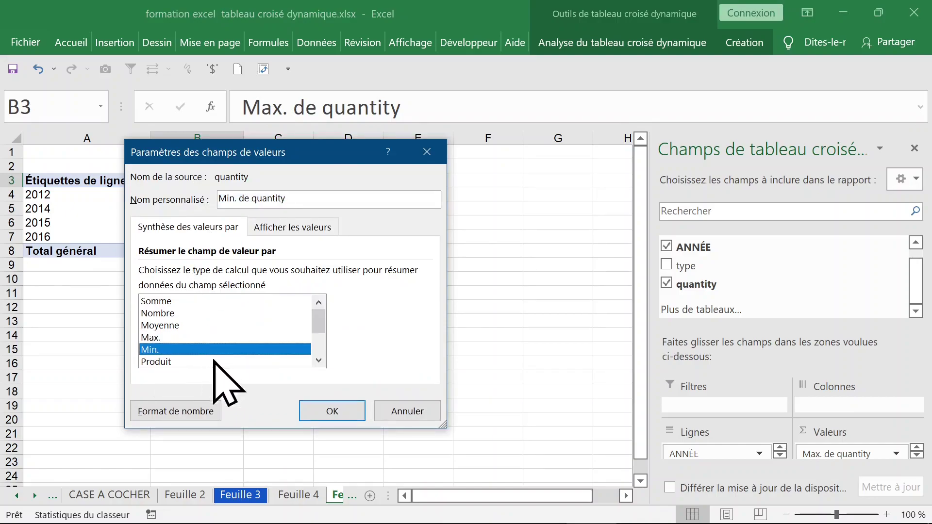
left_click(332, 411)
left_click(341, 318)
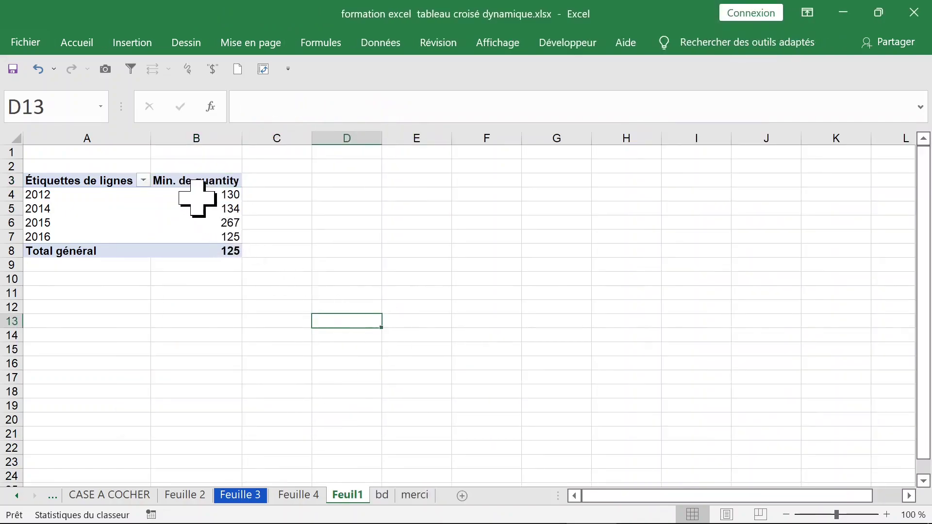
- Add the quantity field to the pivot table's values a second time, beside the minimum column
left_click(199, 198)
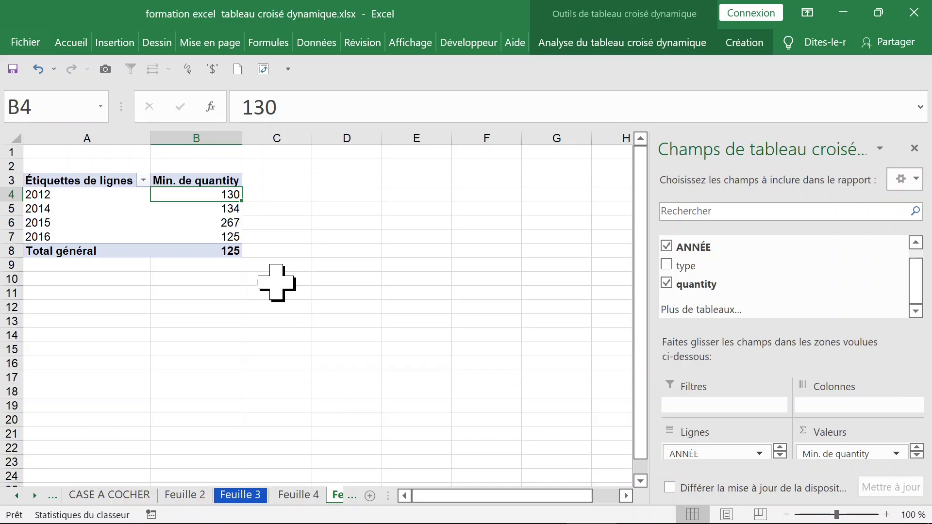
left_click_drag(722, 289, 843, 459)
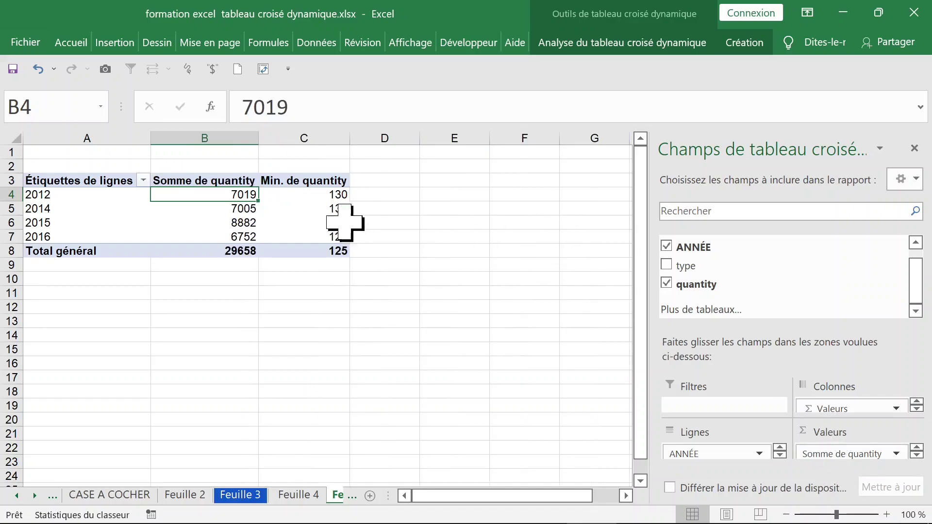
left_click(310, 194)
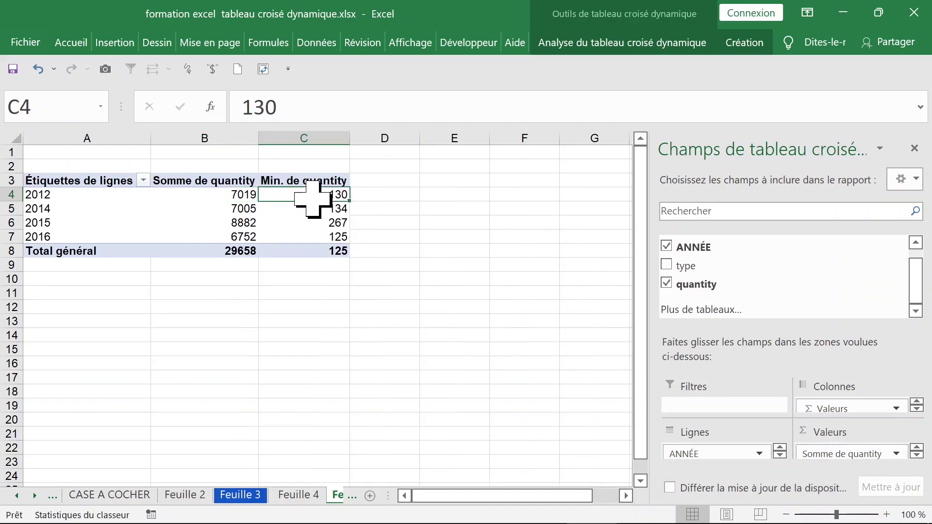
- Summarize the newly added Somme de quantity column by Max., keeping the name Max. de quantity
left_click(240, 181)
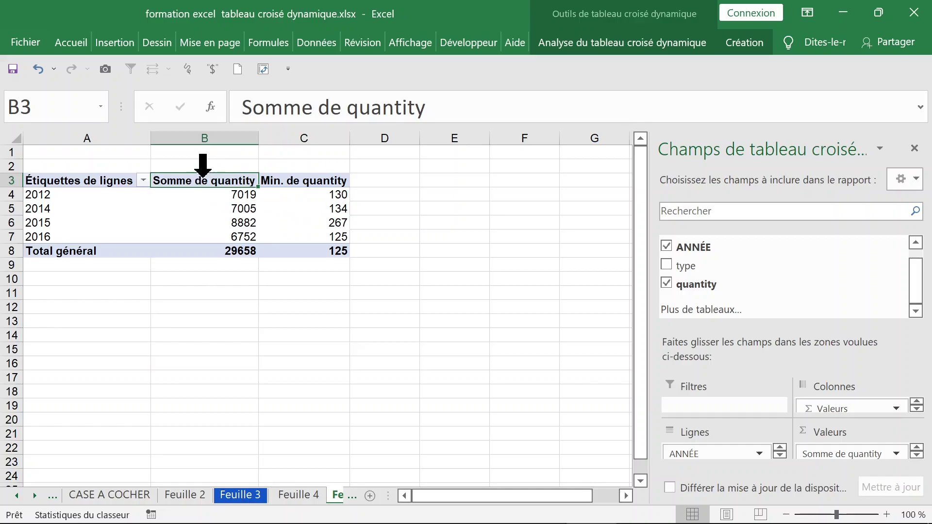
double_click(199, 179)
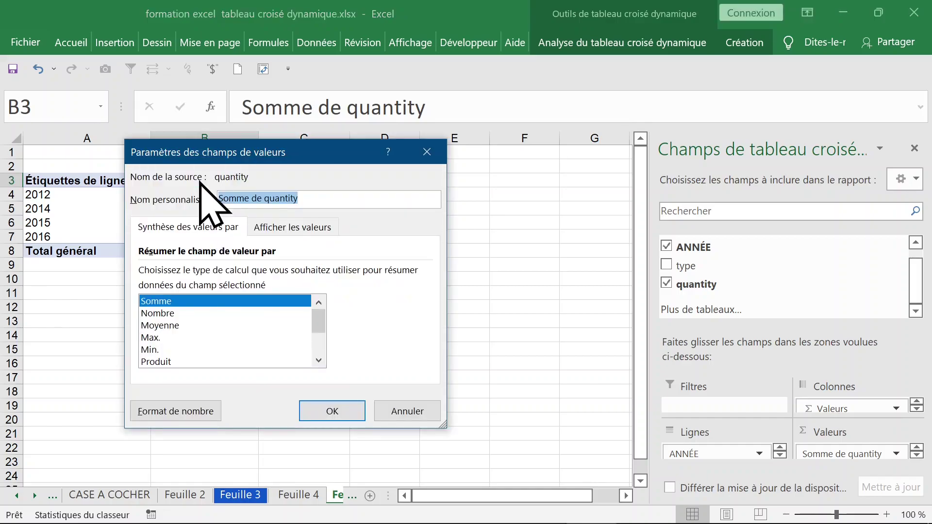
left_click(427, 152)
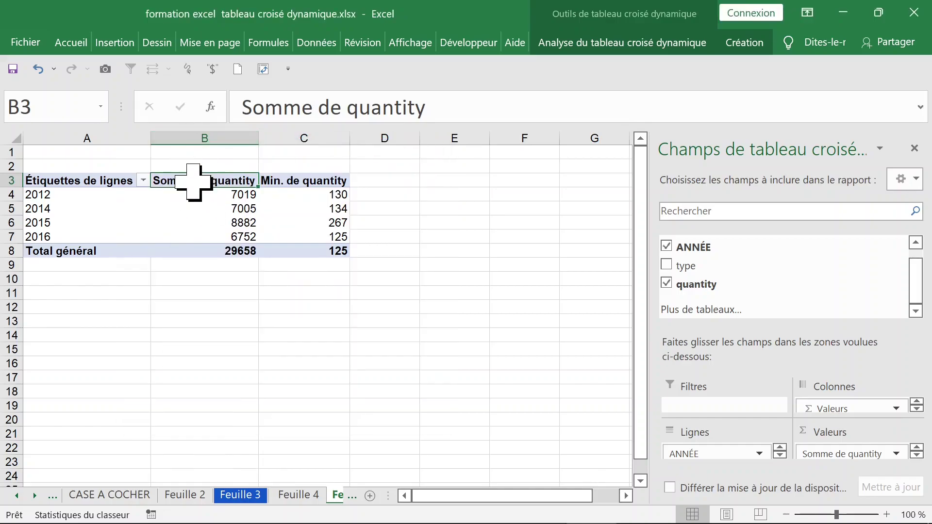
double_click(193, 181)
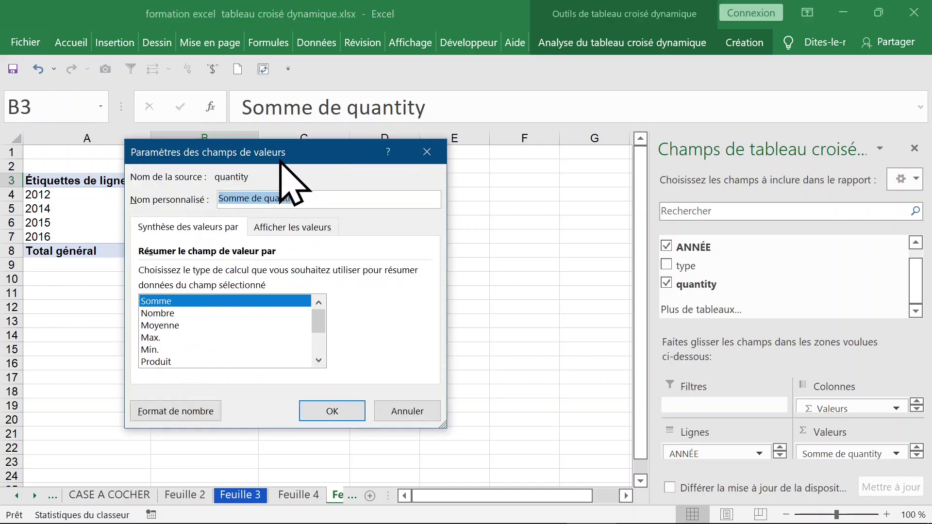
left_click(182, 350)
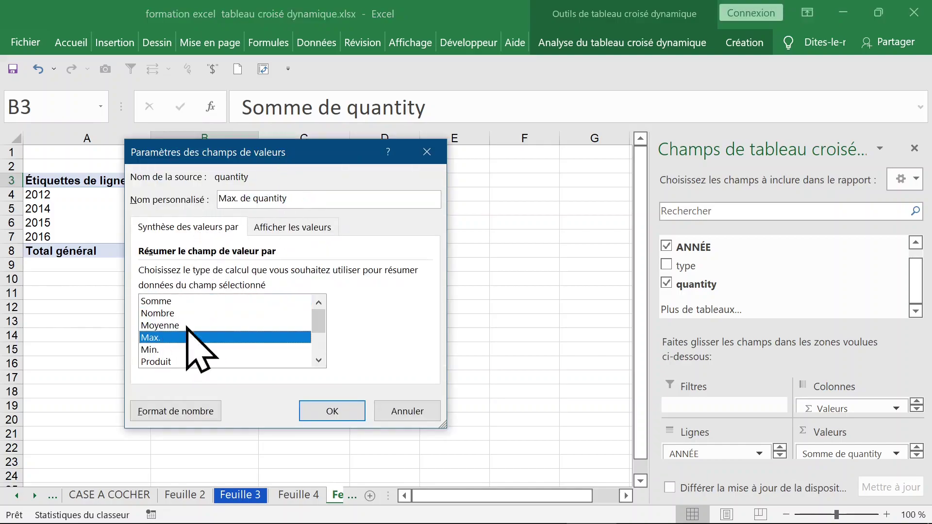
left_click(326, 412)
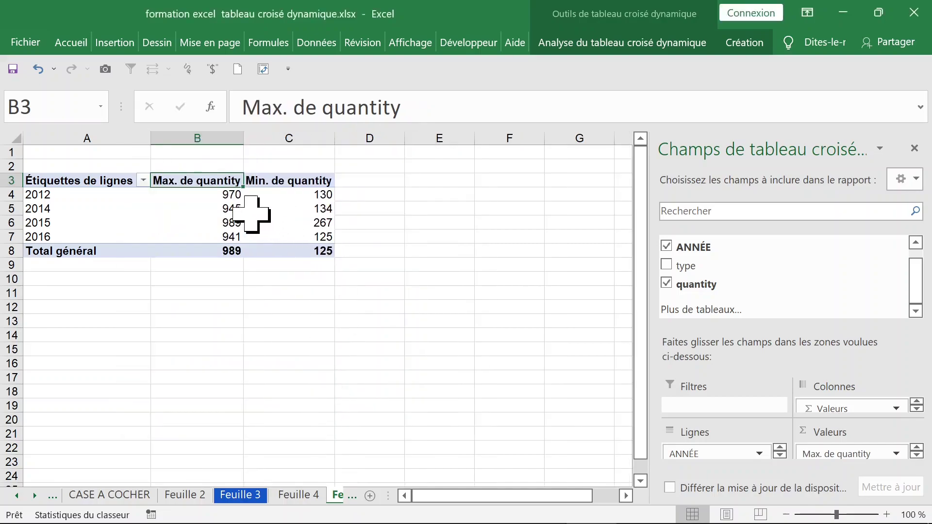
left_click(218, 199)
left_click(300, 198)
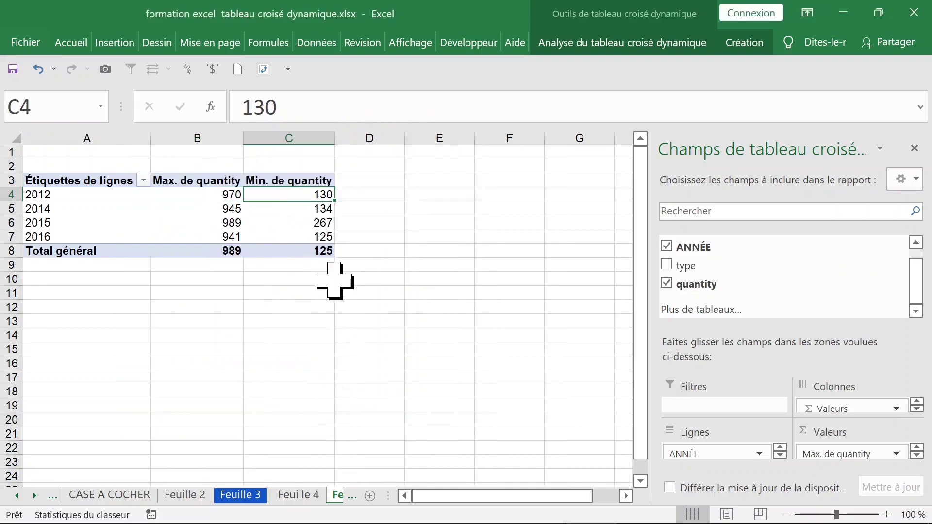
- Enter the formula ="entre"&B4&" et "&C4 in cell D4, beside the pivot table's 2012 row
left_click(377, 196)
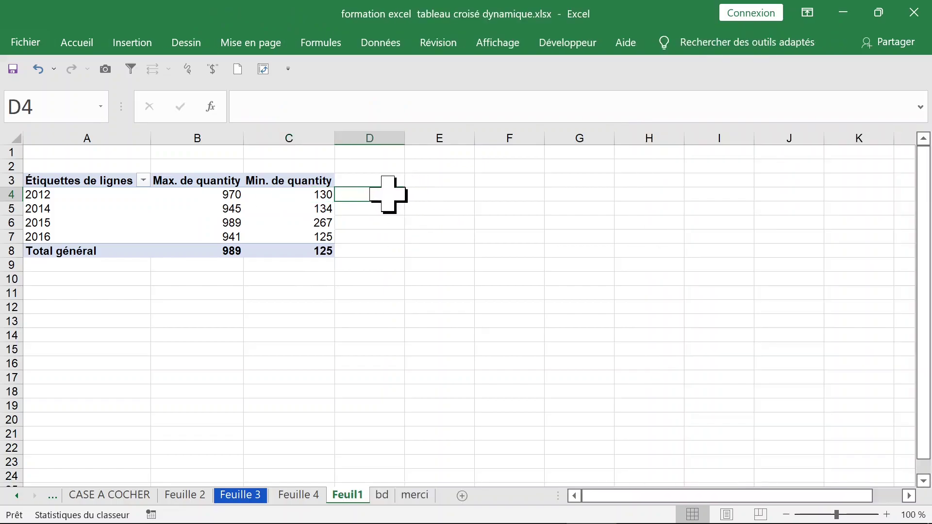
left_click(431, 198)
left_click(393, 196)
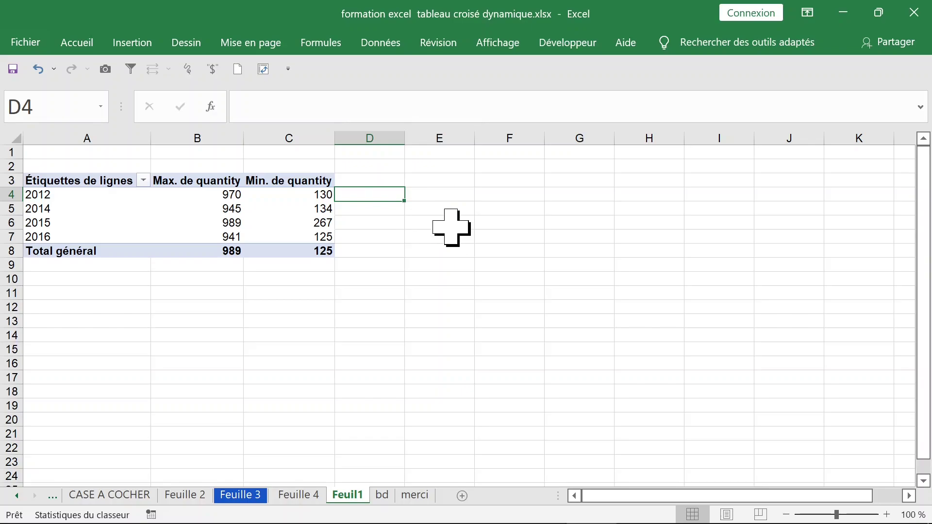
type("=")
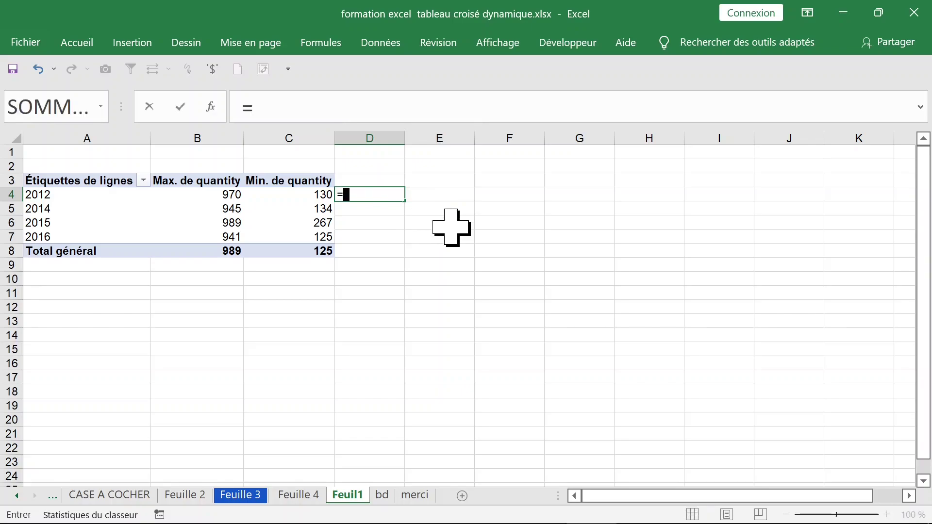
type("\"entre\"&b4\"")
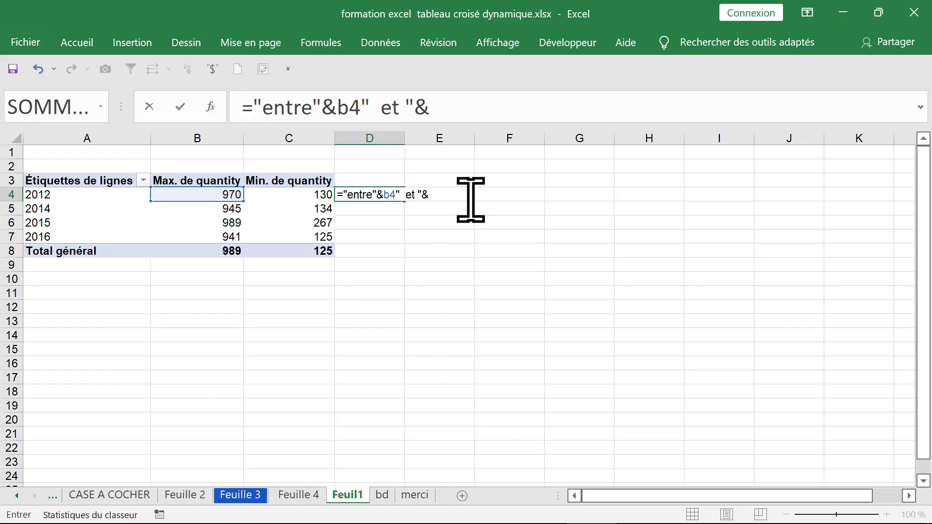
type("et \"&c")
type("4")
key("ctrl+Return")
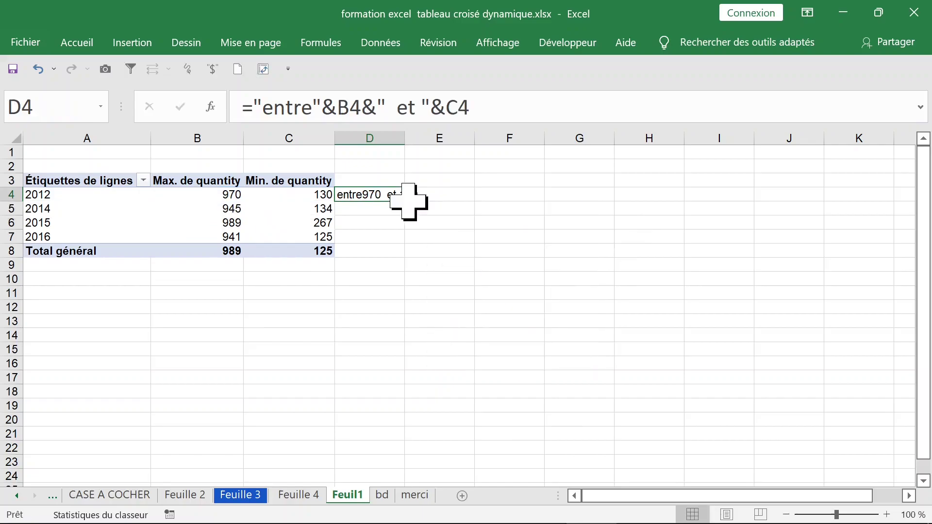
- Fill the D4 formula down to D8 and widen column D to fit the text
double_click(405, 202)
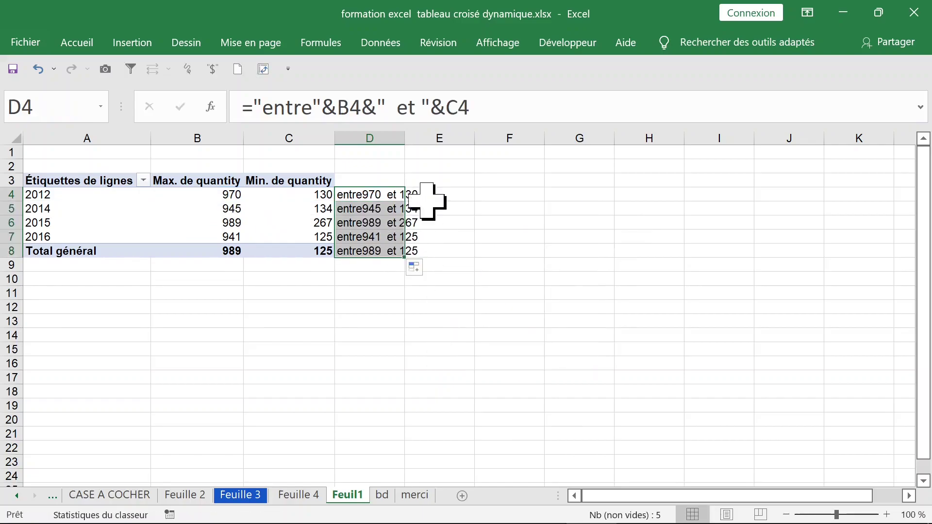
left_click_drag(405, 138, 470, 140)
- Add spaces after the word "entre" in the D4 formula and fill the corrected formula down to D8
left_click(376, 196)
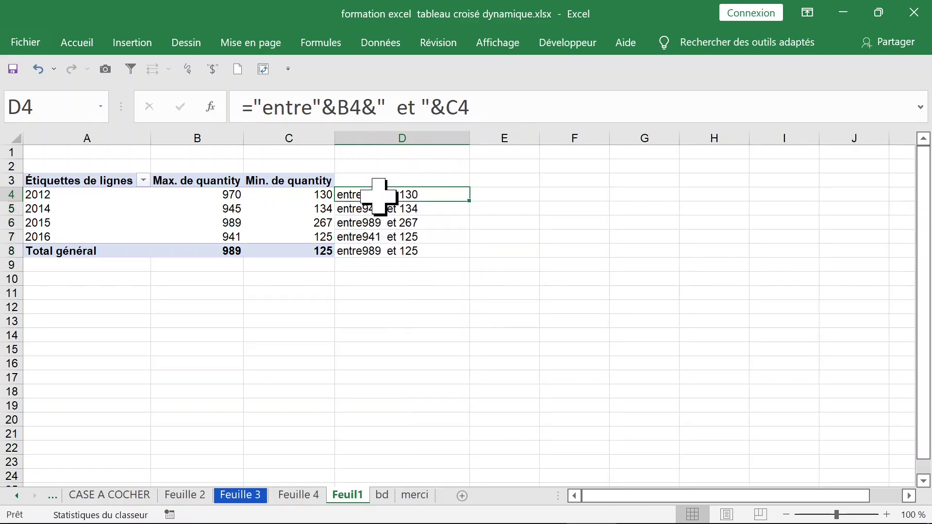
left_click(315, 107)
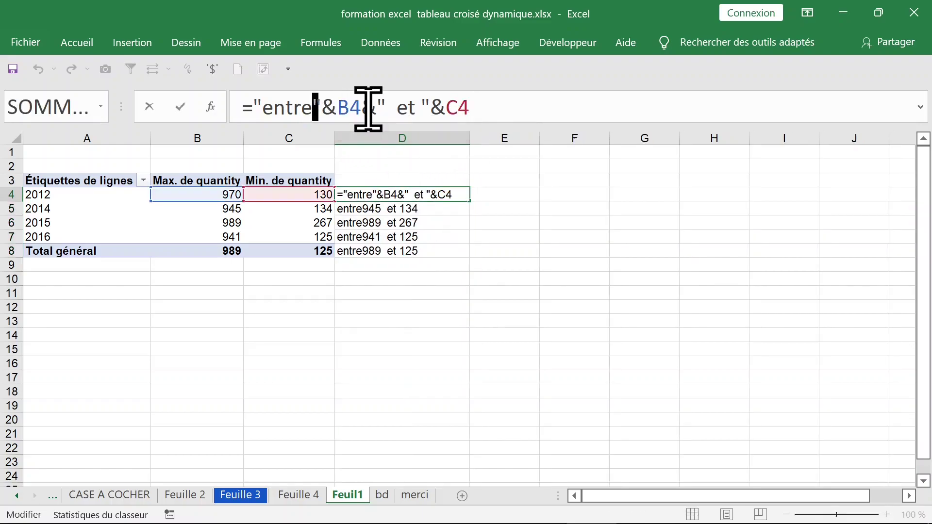
key("ctrl+Return")
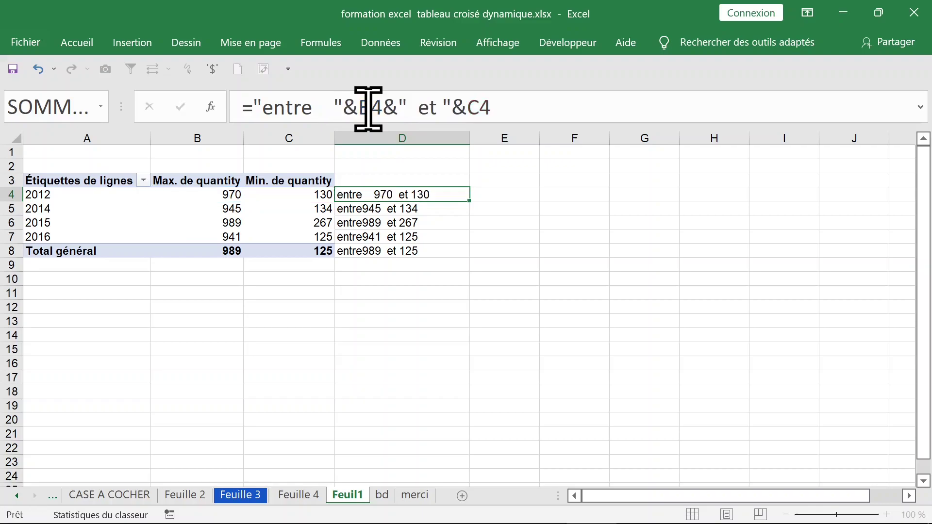
double_click(471, 204)
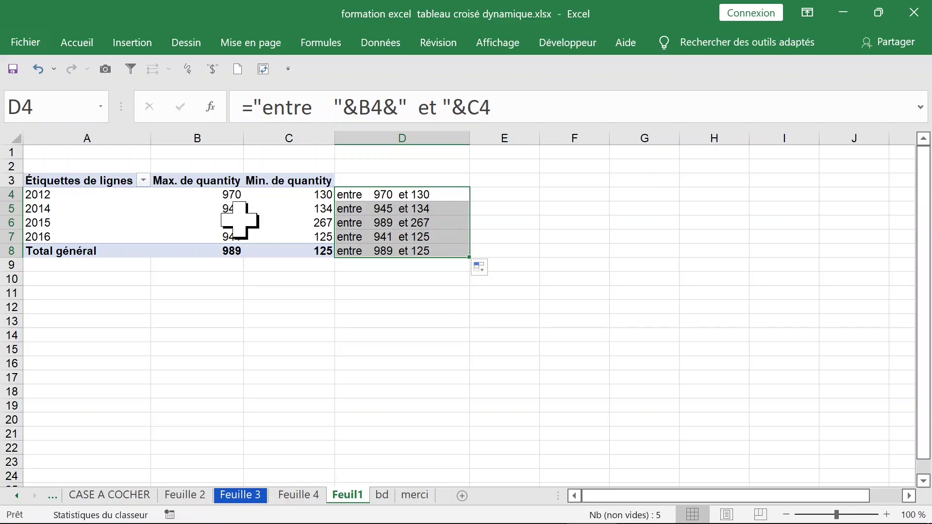
- Delete column D, which holds the "entre … et …" formulas
left_click(364, 138)
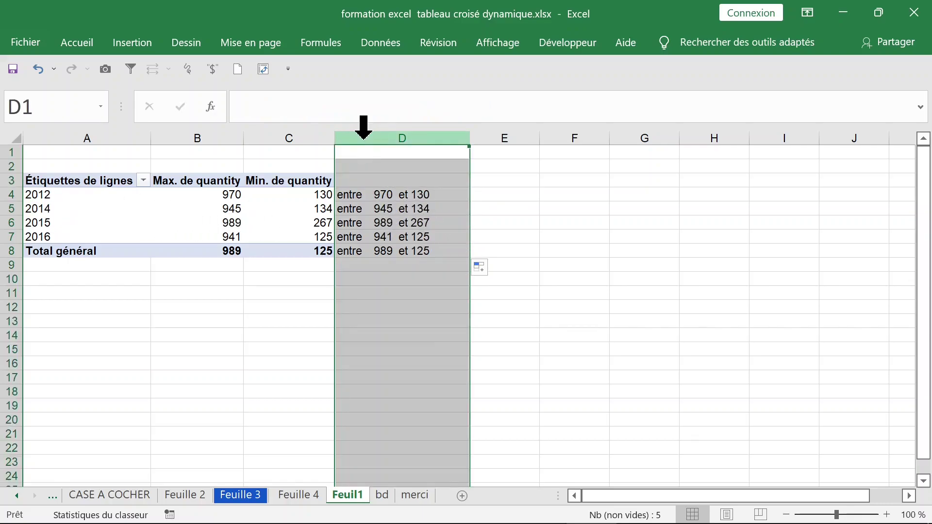
right_click(365, 140)
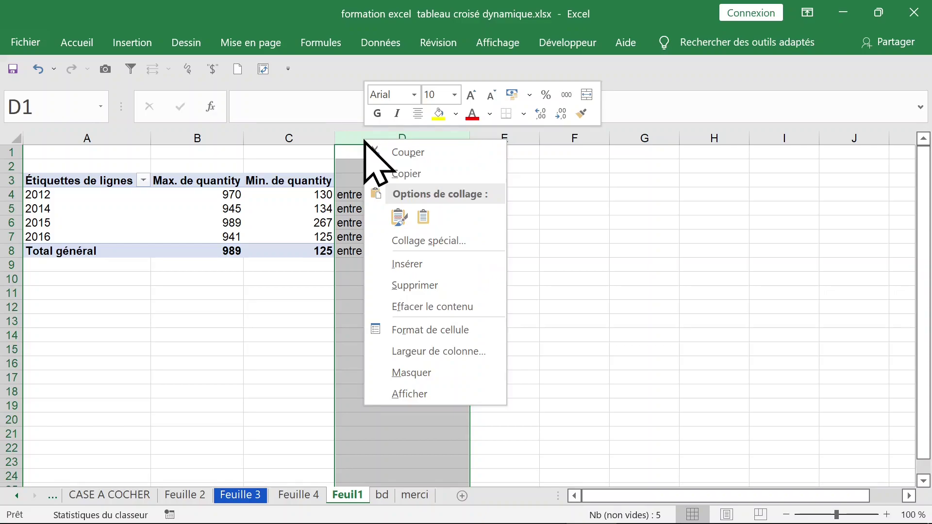
left_click(460, 286)
- Add the quantity field to the pivot table's values again as Somme de quantity, ahead of the Max. de quantity column
left_click(275, 214)
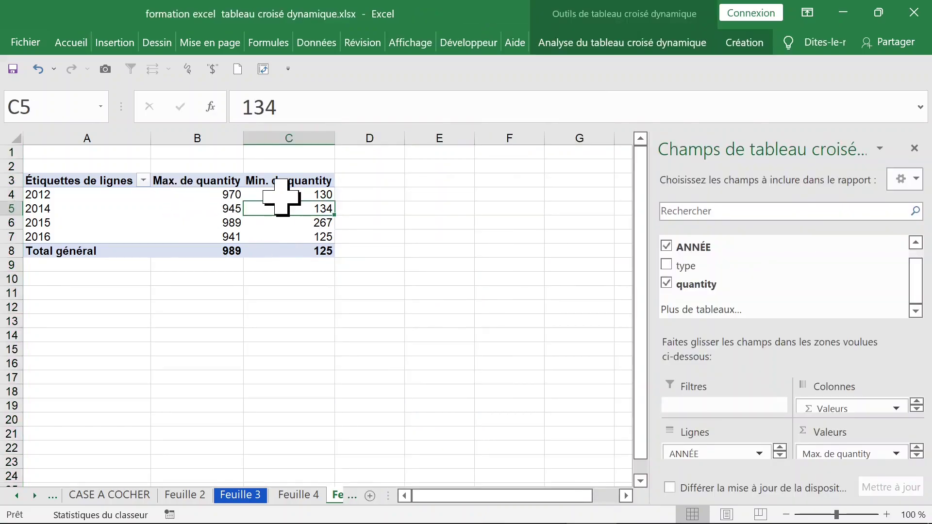
mouse_move(280, 197)
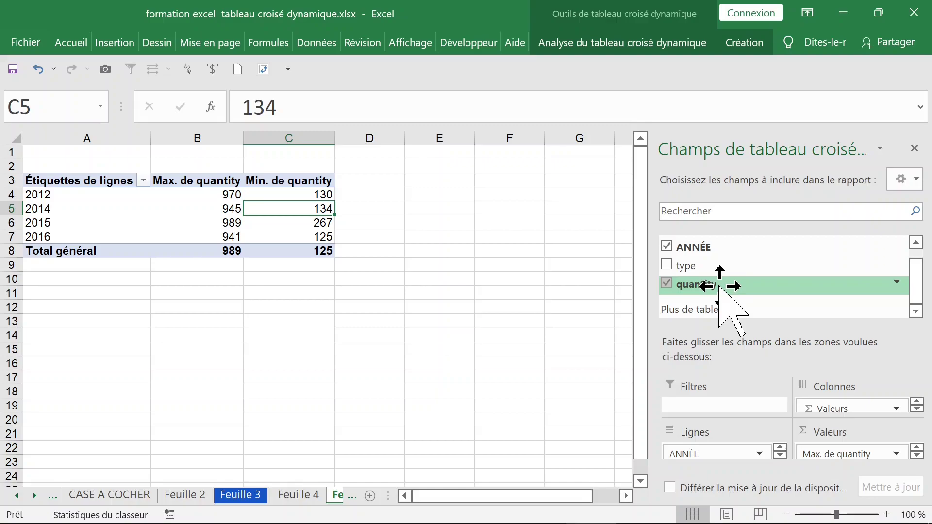
left_click_drag(720, 287, 857, 459)
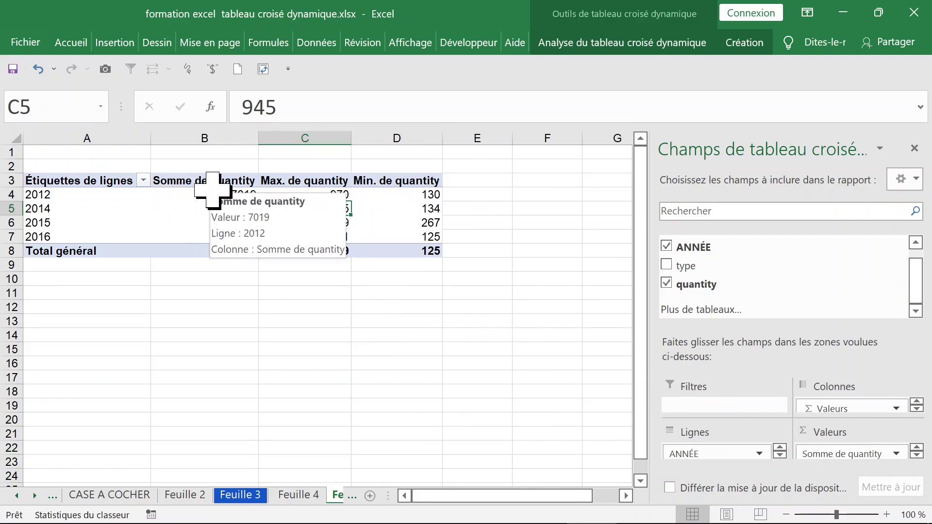
left_click(228, 195)
left_click(309, 197)
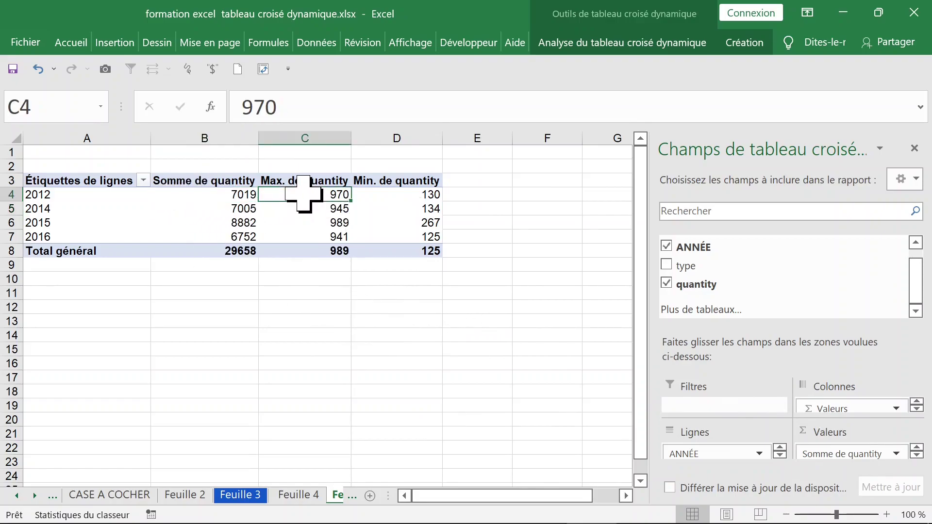
left_click(404, 196)
- Move the Max. de quantity column after the Min. de quantity column in the pivot table
left_click(307, 175)
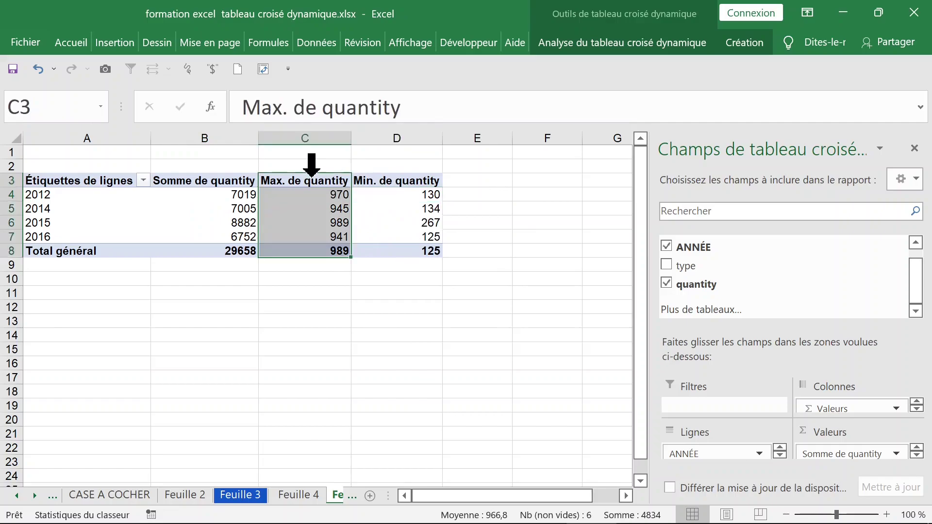
left_click(303, 181)
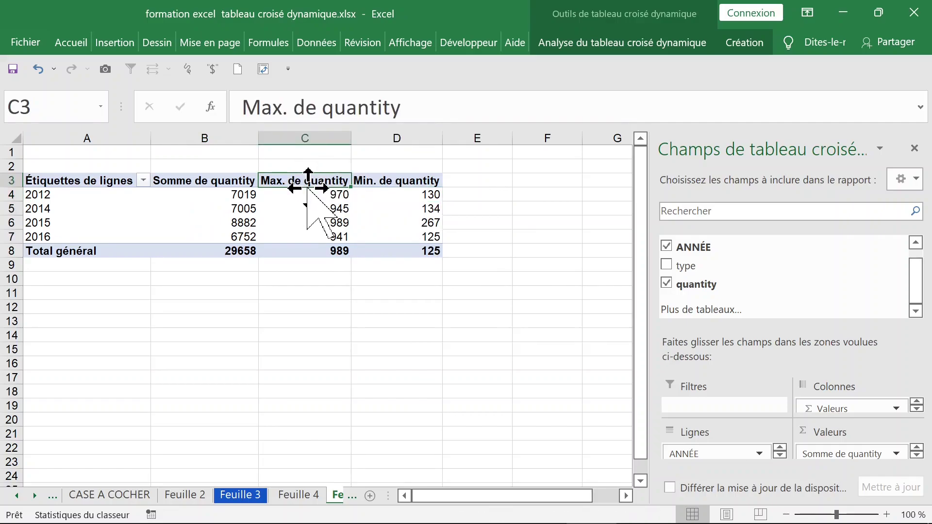
left_click_drag(308, 188, 389, 186)
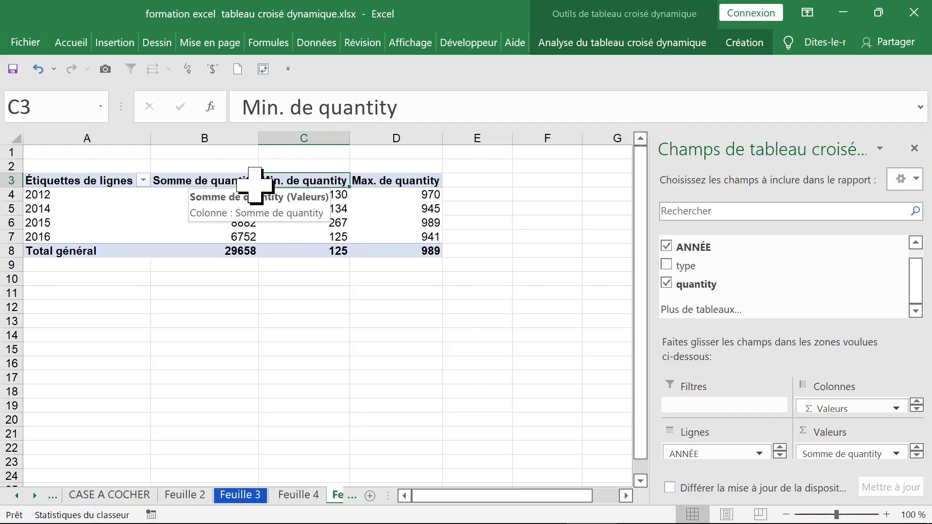
- Move the ANNÉE field from the pivot table's rows to its columns and inspect the 2012 and 2014 groups
left_click(73, 212)
key("Down")
key("Down")
left_click(72, 181)
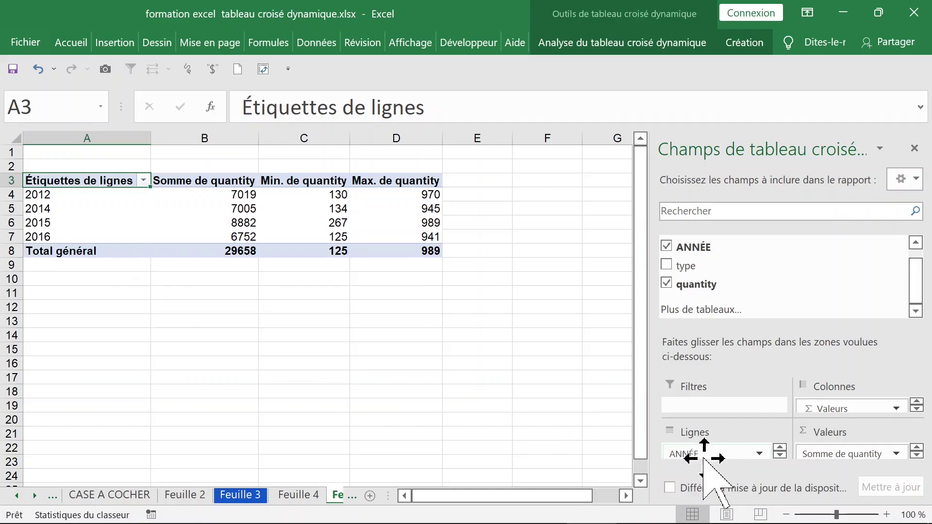
left_click_drag(704, 456, 834, 408)
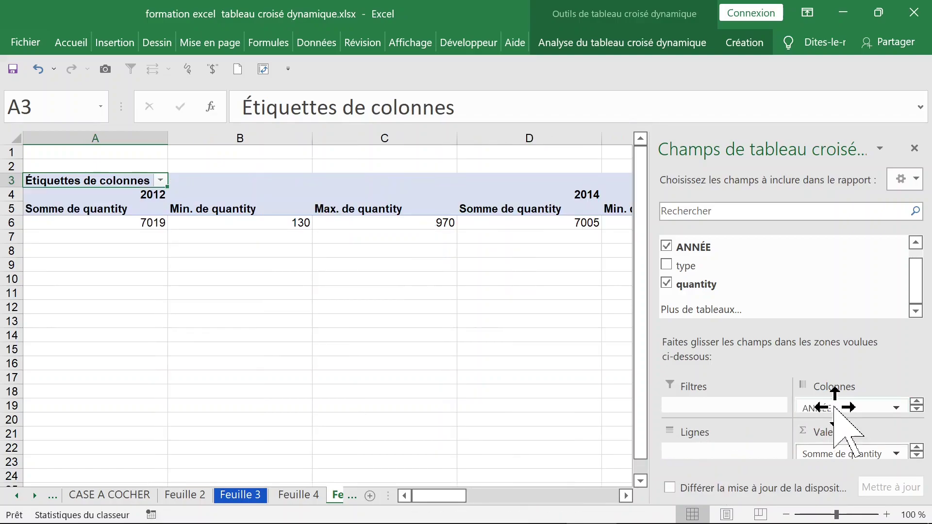
left_click(275, 320)
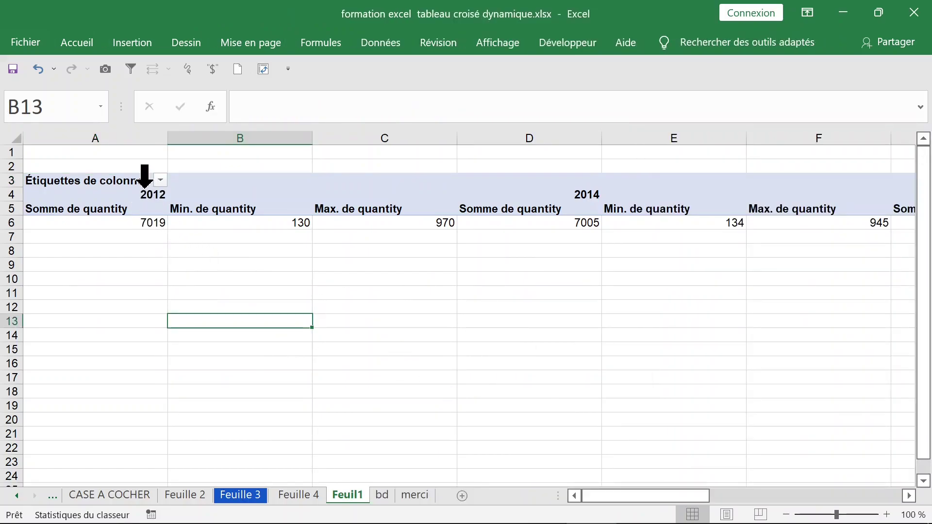
left_click(144, 181)
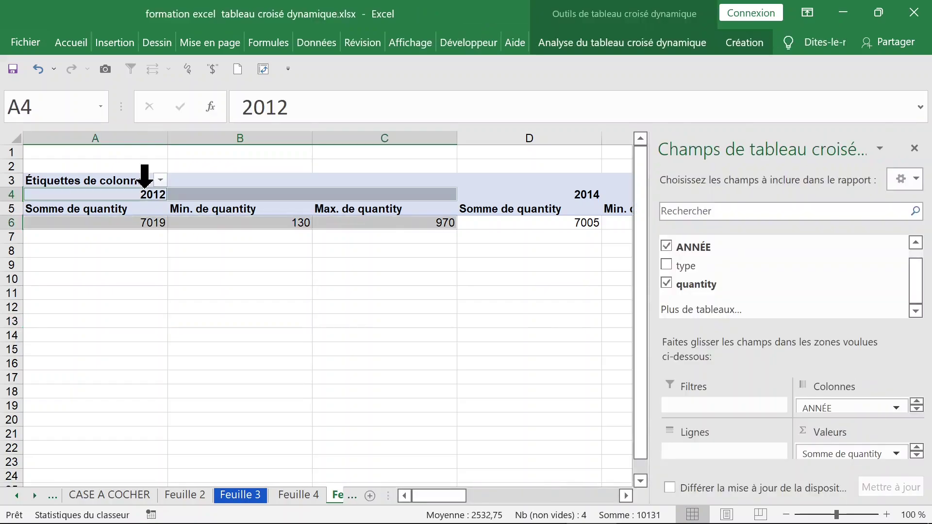
left_click(402, 306)
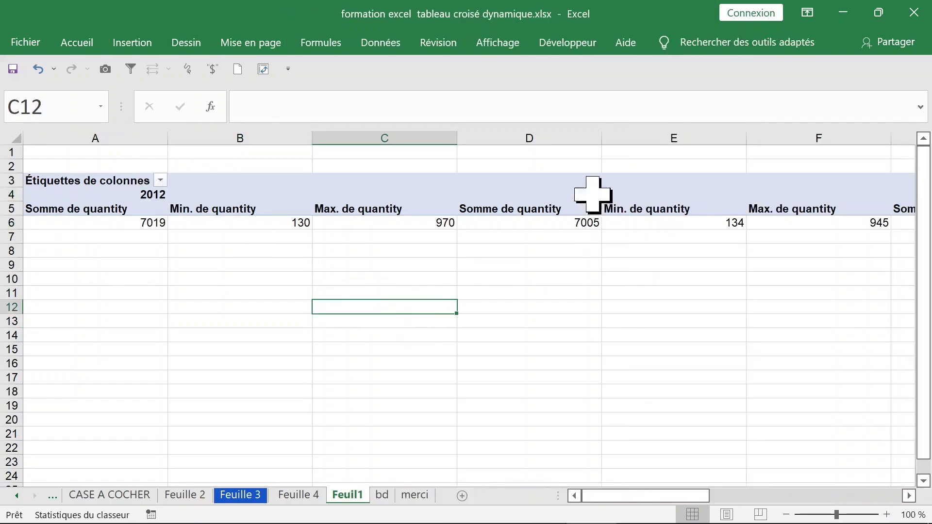
left_click(533, 181)
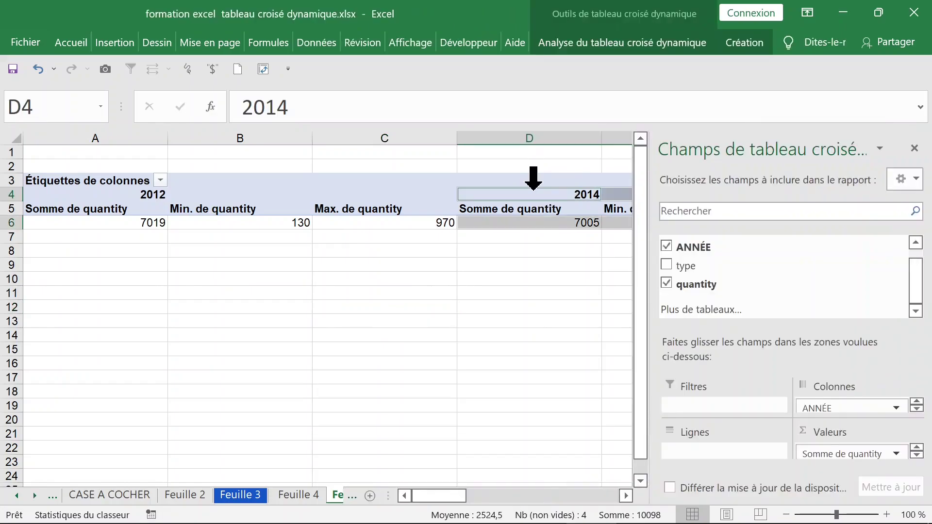
left_click(277, 281)
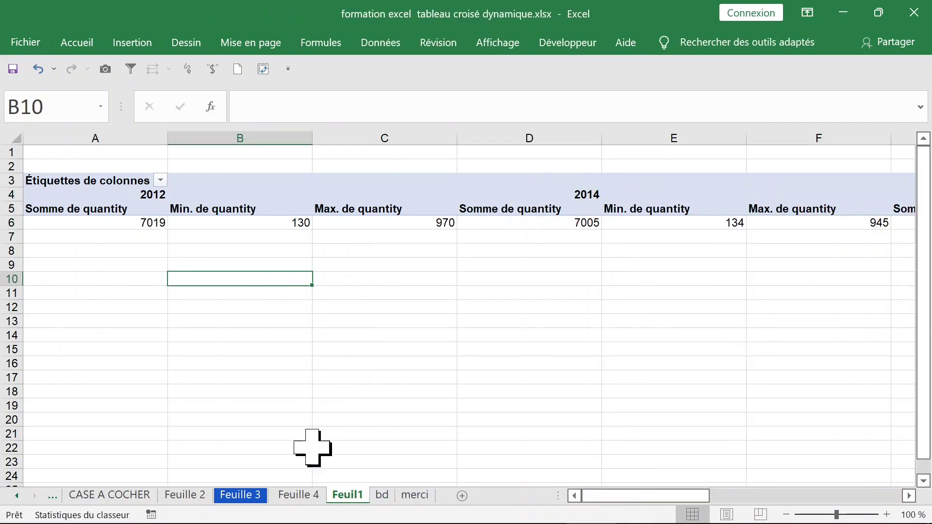
- Move the ANNÉE field from the pivot table's columns back to its rows
left_click(205, 196)
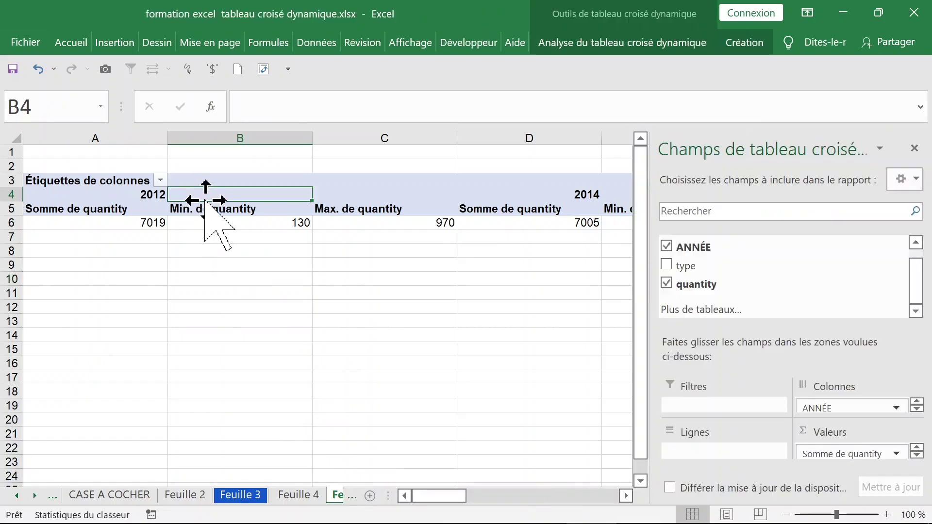
left_click(847, 408)
left_click_drag(847, 409, 713, 454)
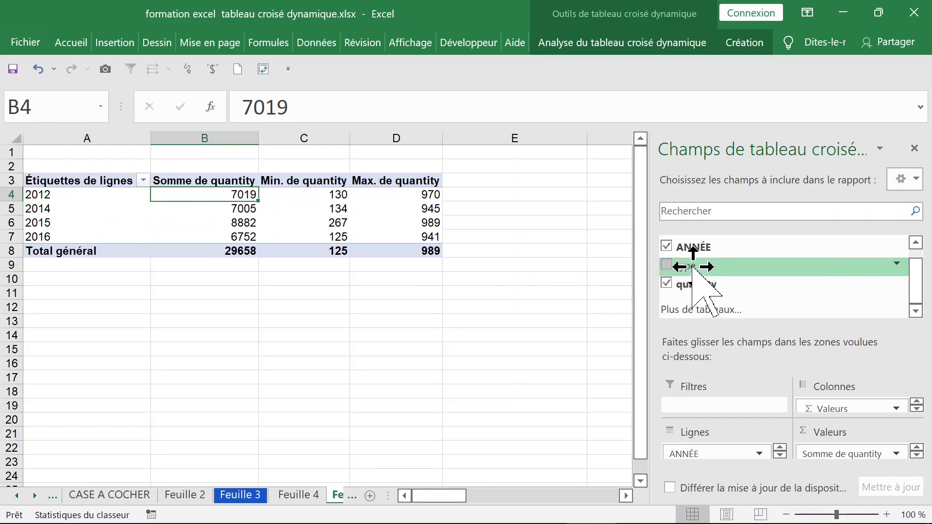
- Add the type field to the pivot table's columns and inspect the A and B groups
left_click_drag(694, 267, 821, 405)
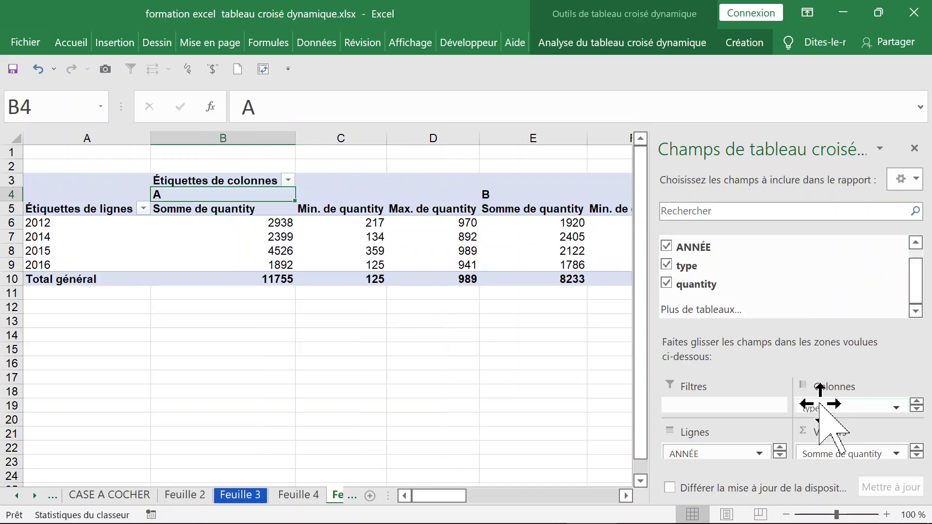
left_click(330, 336)
left_click(216, 187)
left_click(465, 381)
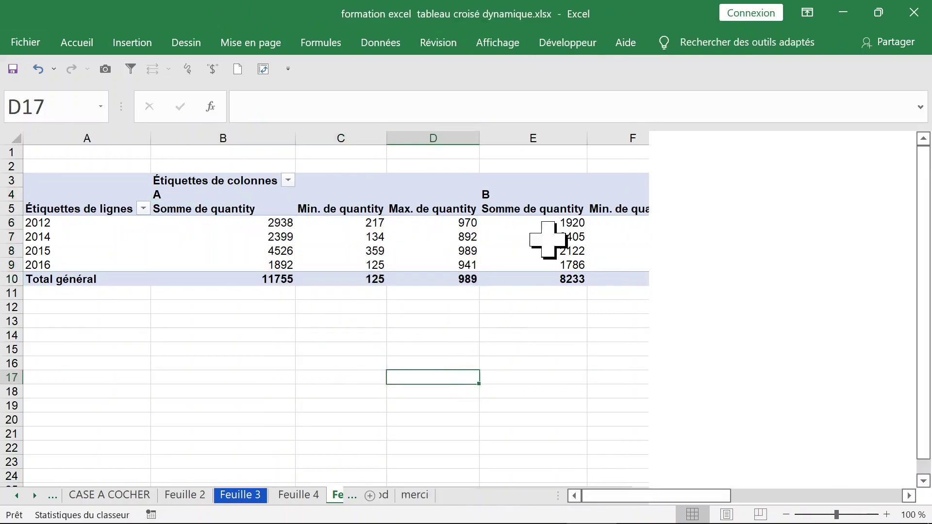
left_click(508, 183)
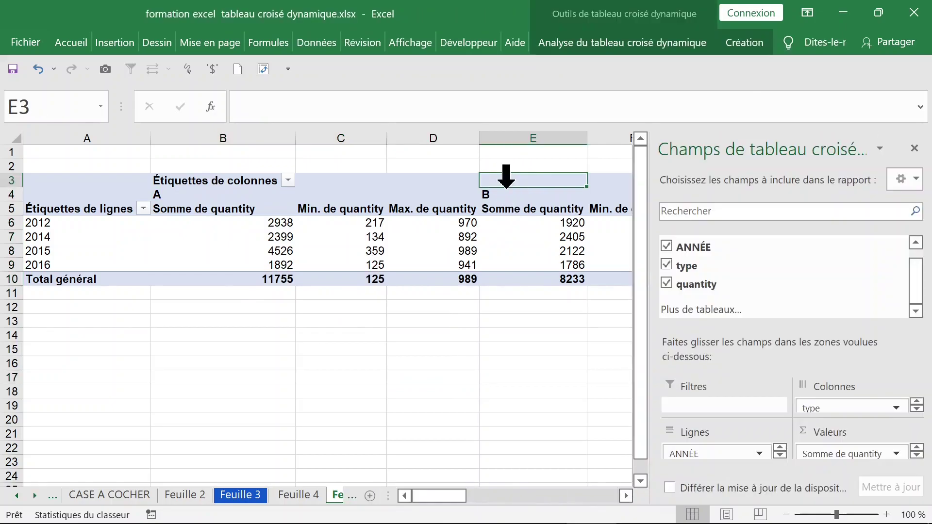
left_click(506, 184)
left_click(466, 313)
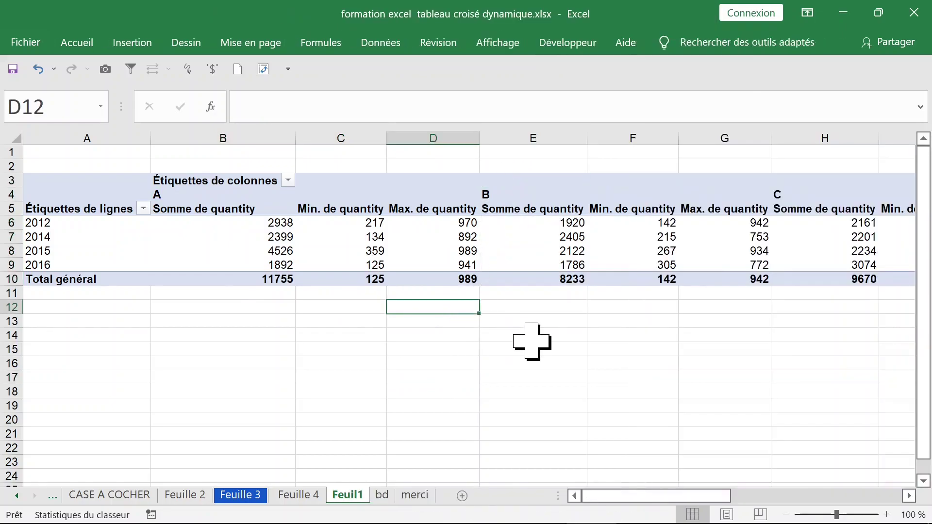
- Hide the pivot table field list and display the report in tabular form
left_click(546, 240)
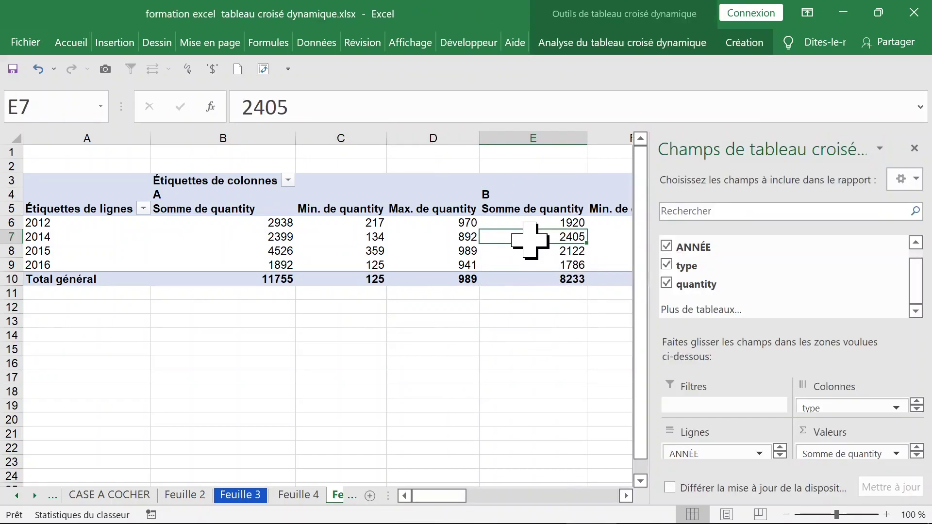
left_click(914, 148)
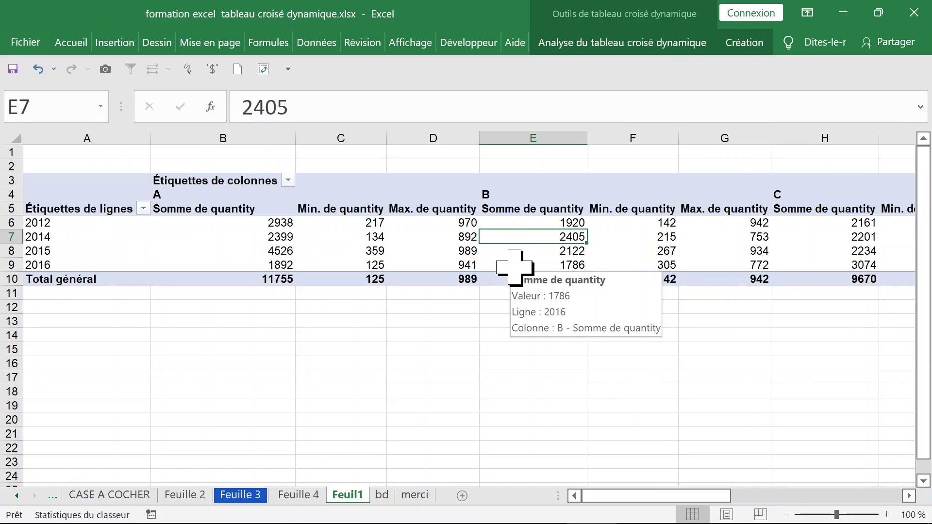
left_click(745, 43)
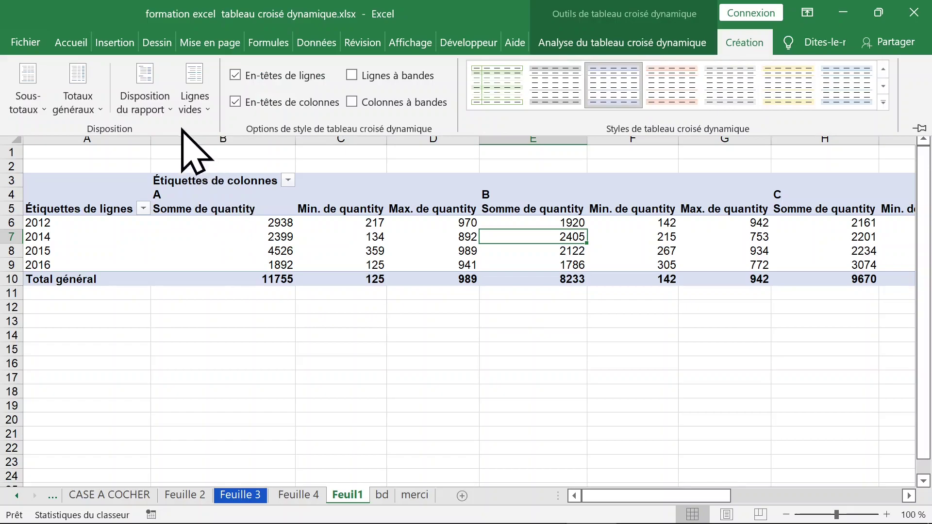
left_click(167, 111)
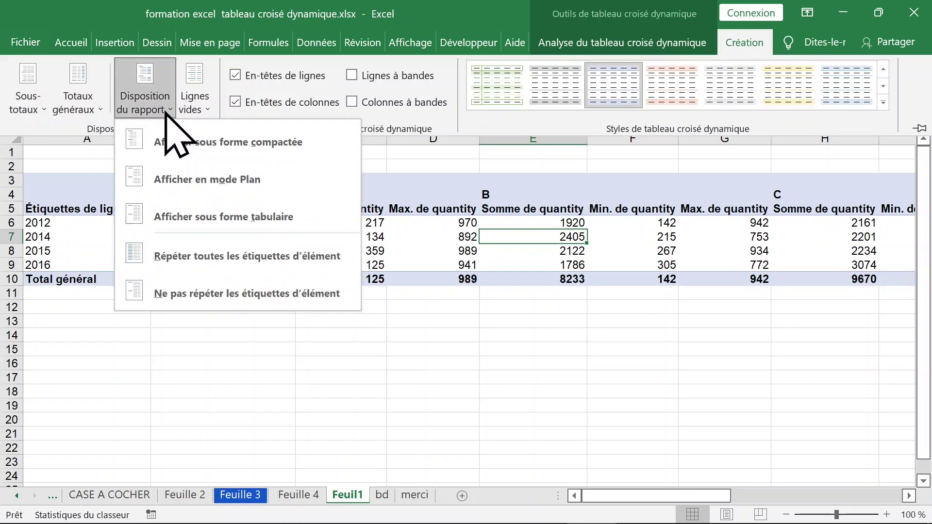
left_click(177, 221)
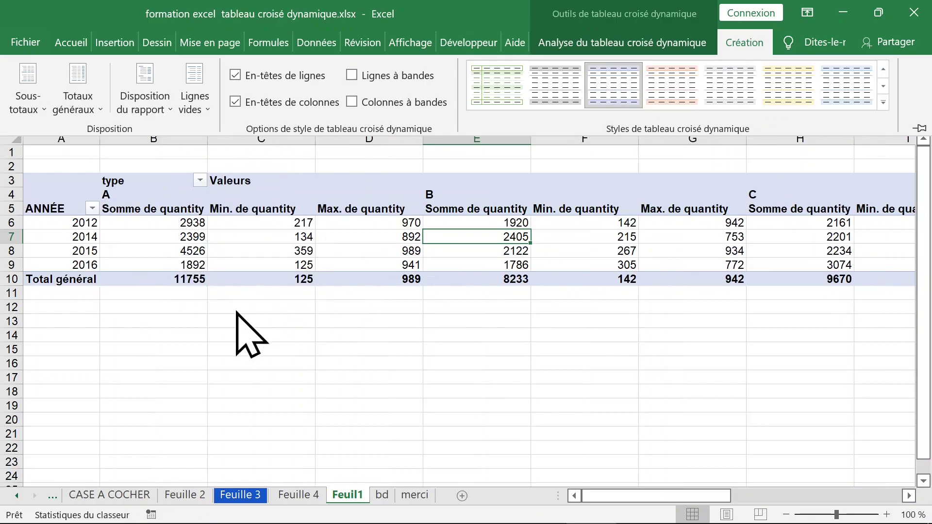
- Select the type A and type B column groups in turn to examine which cells each group covers
left_click(146, 197)
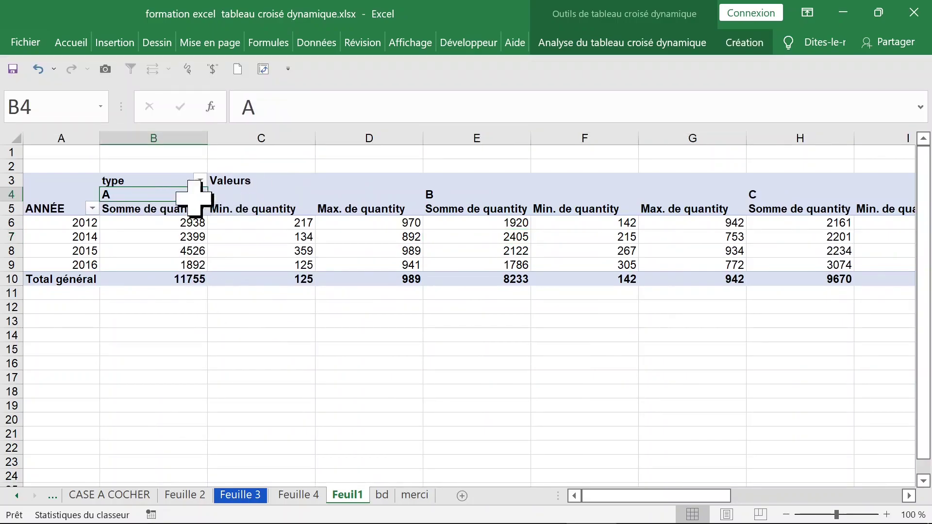
left_click(143, 191)
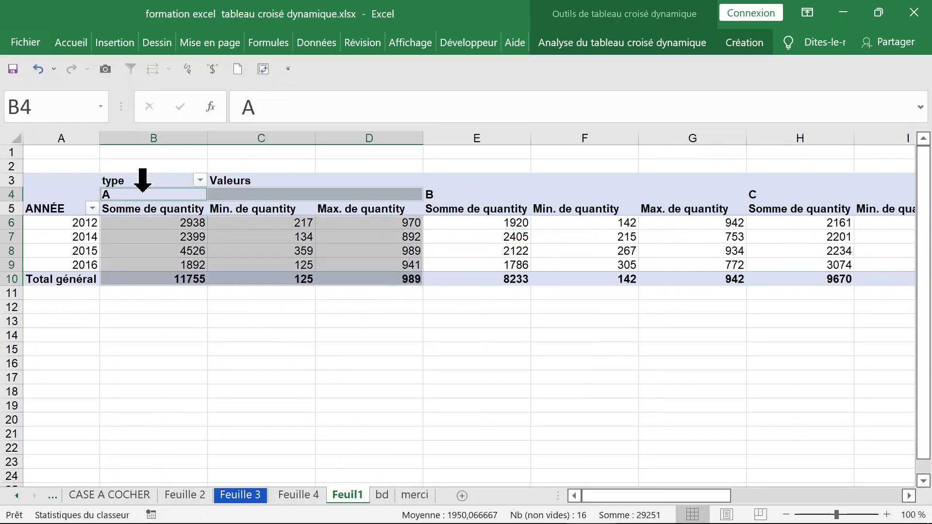
left_click(476, 196)
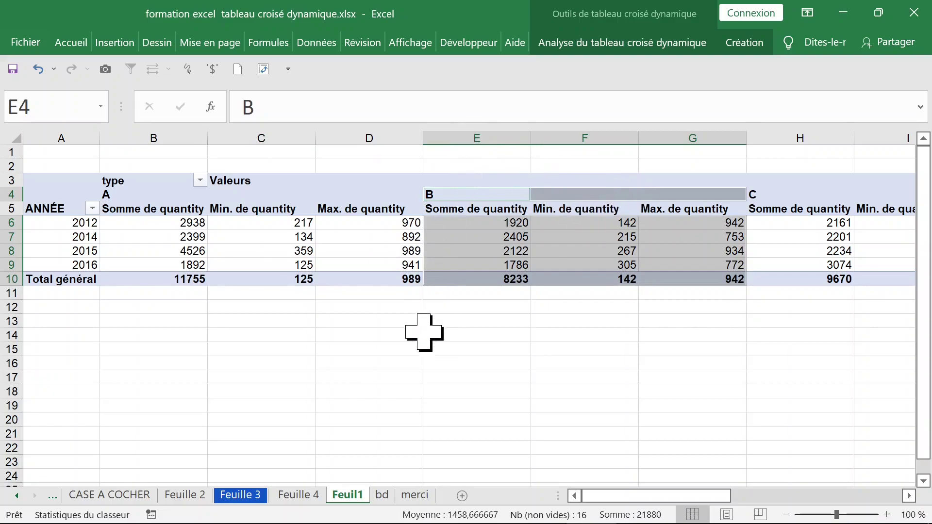
left_click(371, 324)
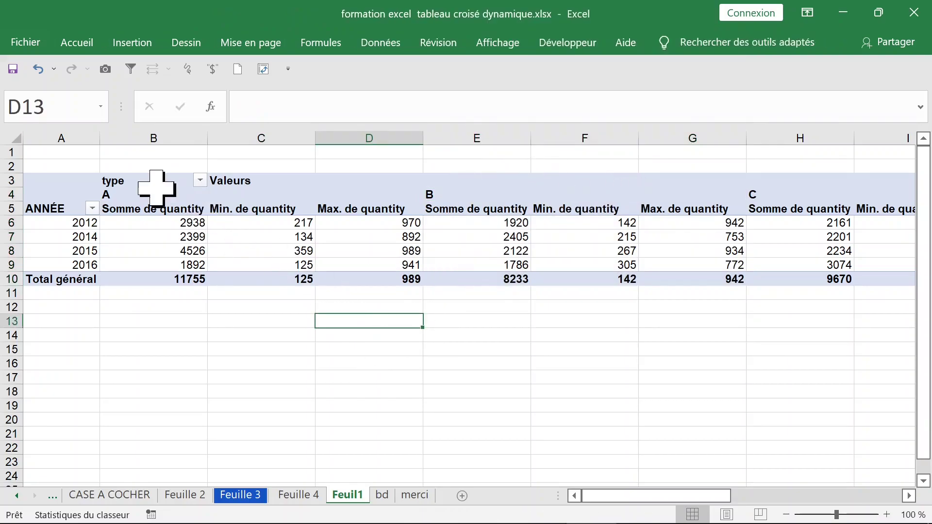
left_click_drag(141, 193, 356, 279)
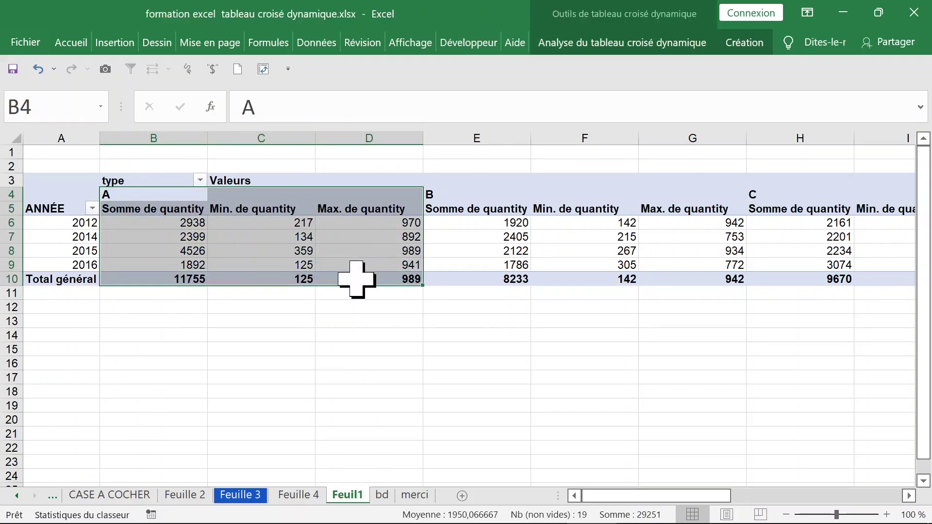
left_click(277, 318)
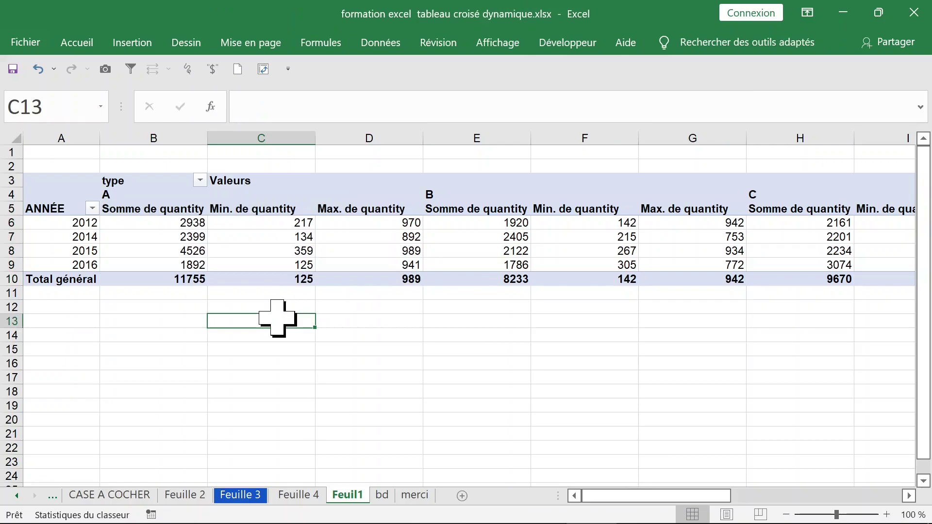
- Fill the whole type A column group of the pivot table with yellow
left_click(136, 190)
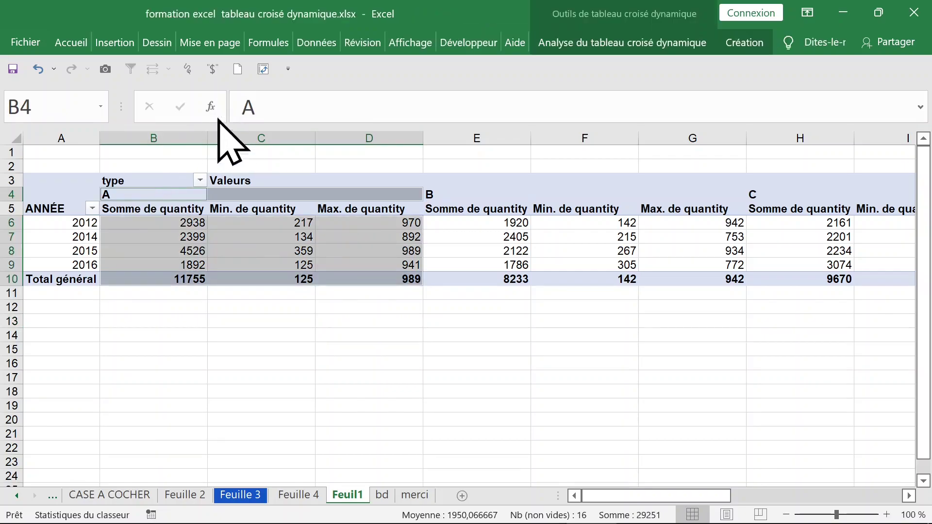
left_click(73, 43)
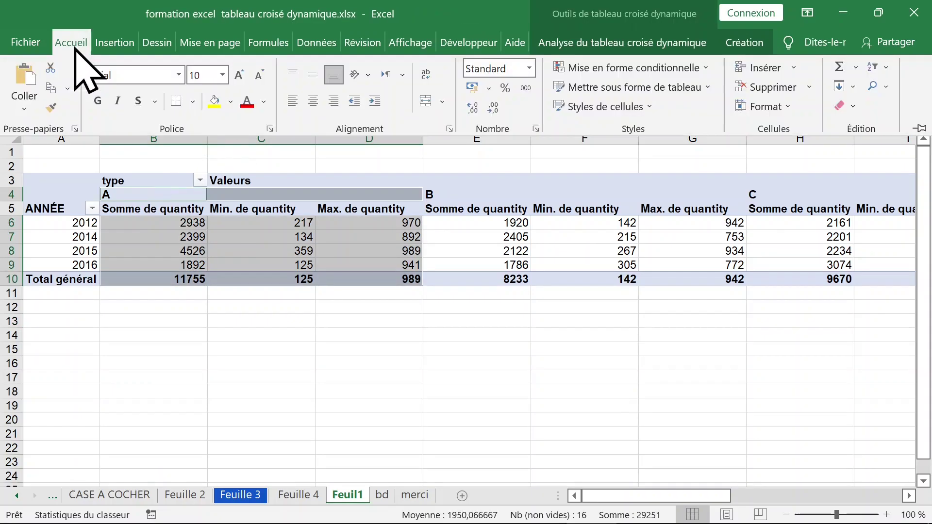
left_click(214, 102)
left_click(240, 340)
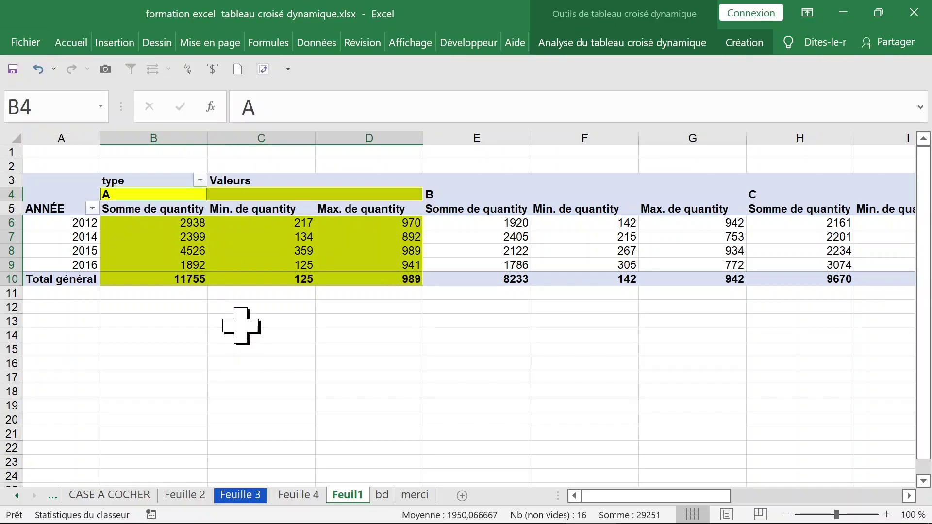
left_click(240, 322)
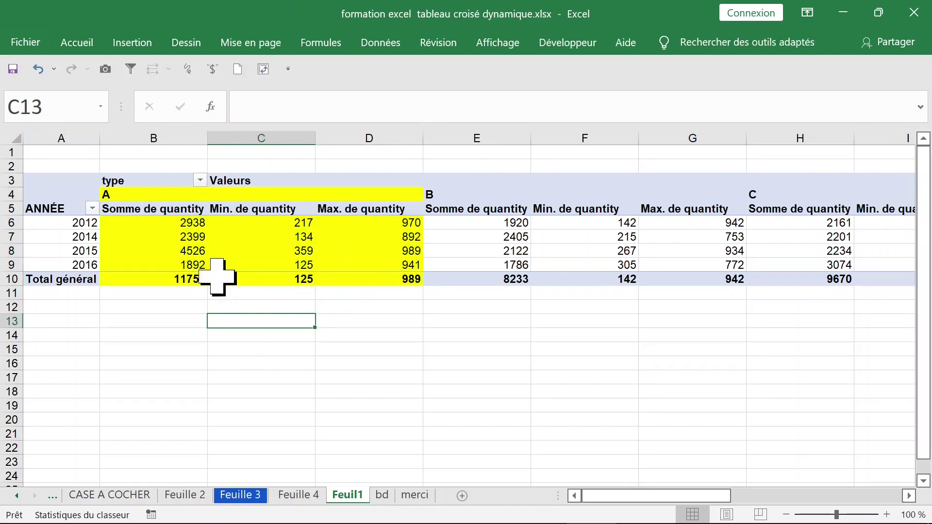
- Fill the whole type B column group with the lightest gold theme colour
left_click(449, 178)
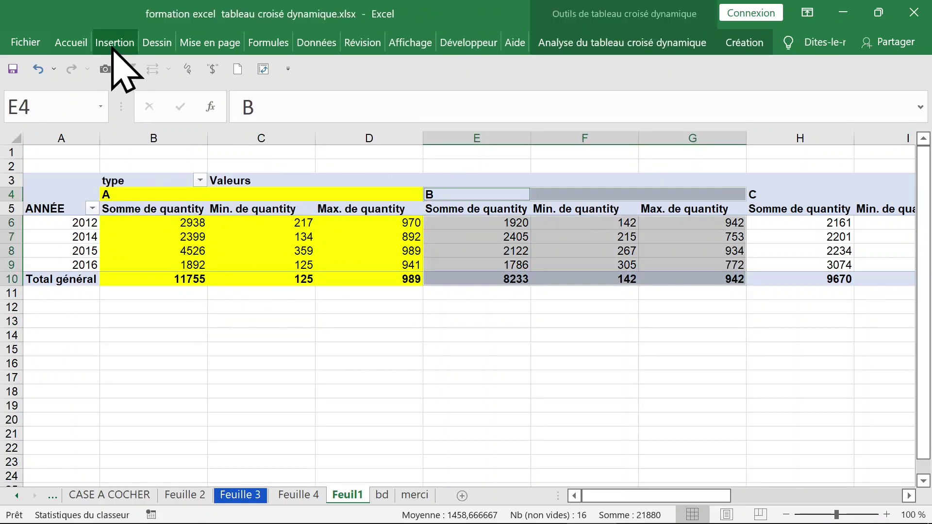
left_click(63, 43)
left_click(230, 101)
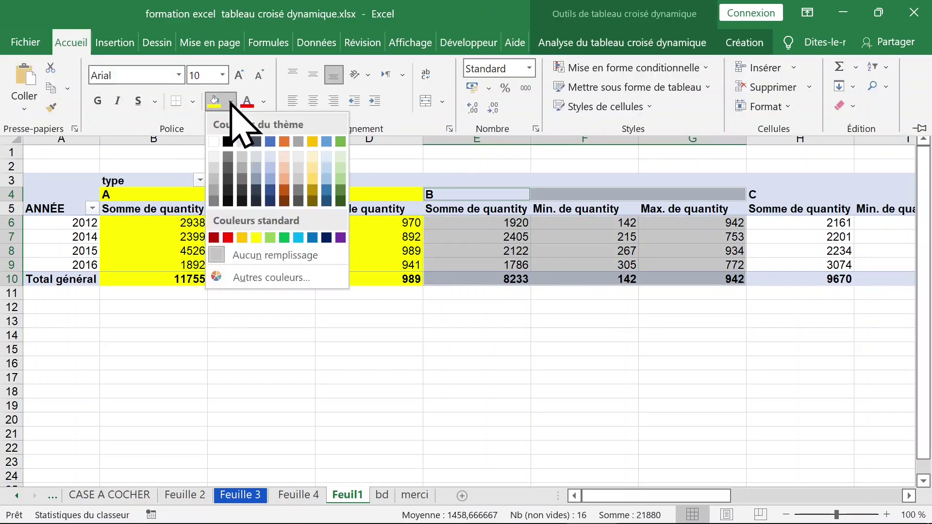
left_click(312, 157)
- Set the worksheet zoom to 150 % and return to cell A1
left_click(796, 189)
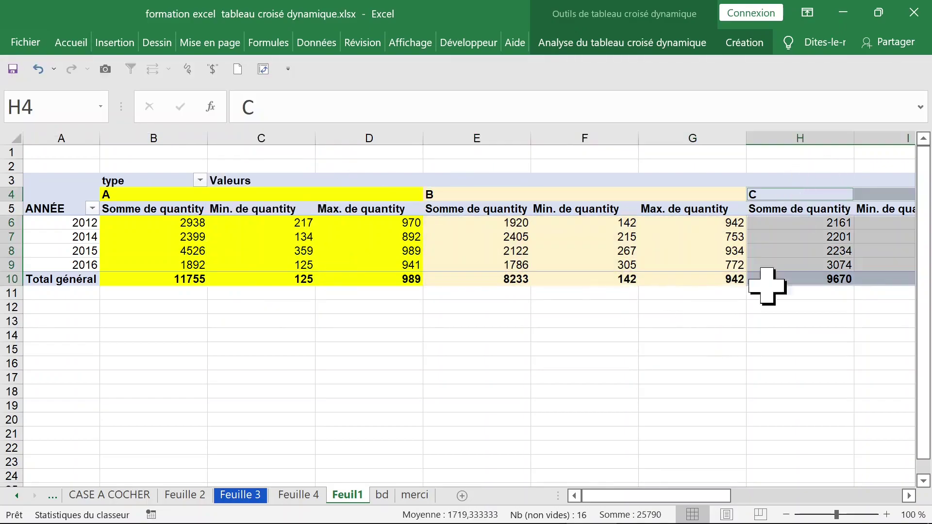
left_click_drag(822, 513, 860, 514)
left_click(776, 219)
left_click(505, 292)
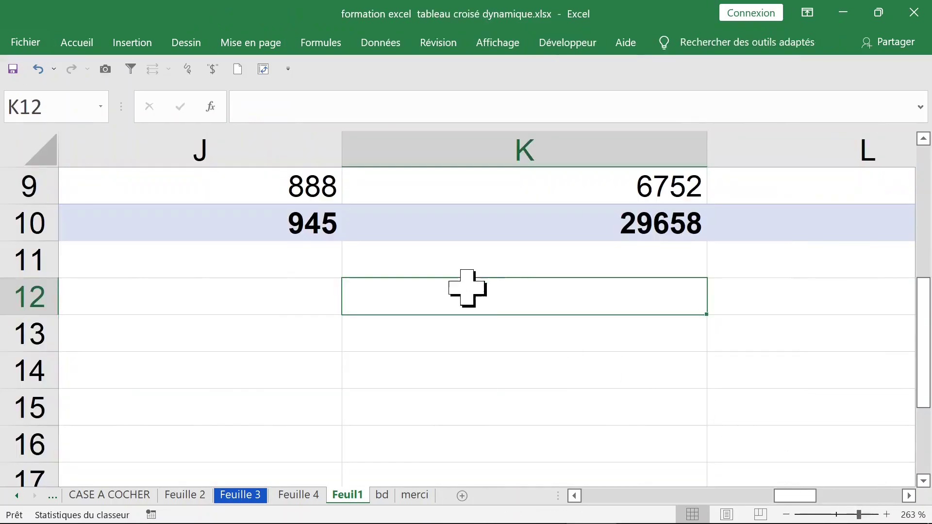
left_click(325, 276)
left_click(483, 274)
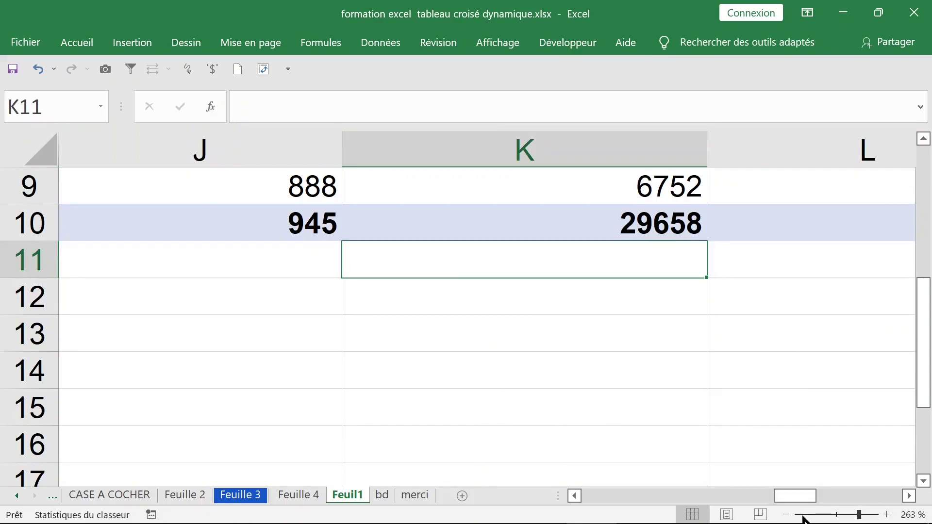
left_click(786, 515)
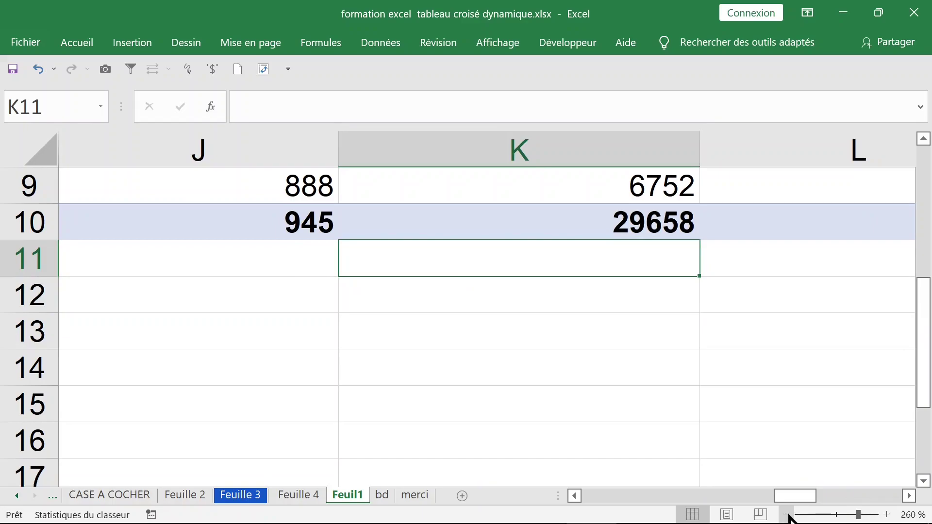
left_click(786, 515)
left_click(786, 516)
left_click(786, 515)
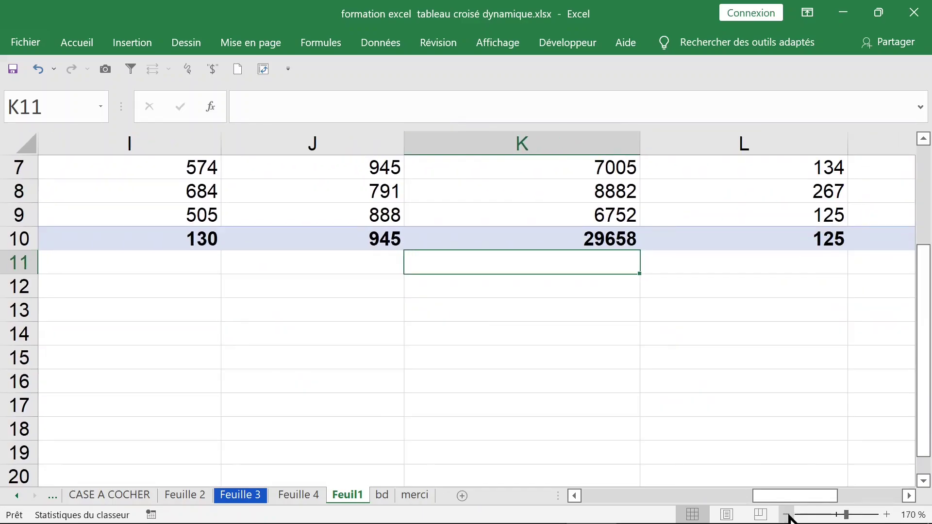
left_click(786, 516)
left_click(787, 516)
left_click(590, 311)
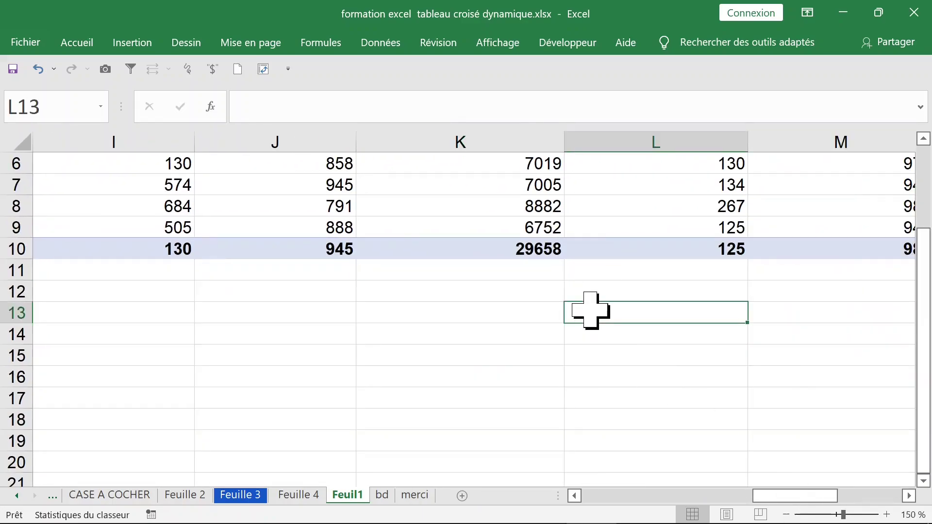
key("ctrl+Home")
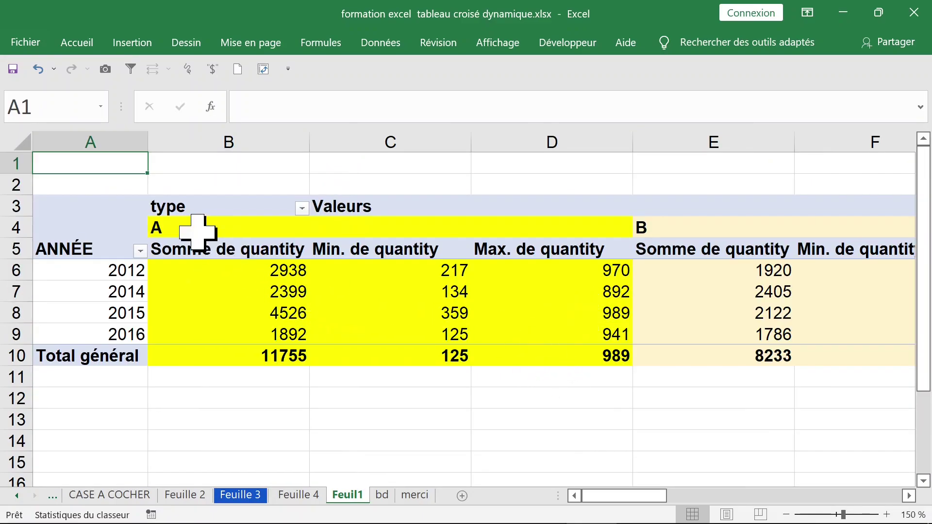
- Show the pivot table field list from the 2012 sum of type A and hide it again
left_click(141, 270)
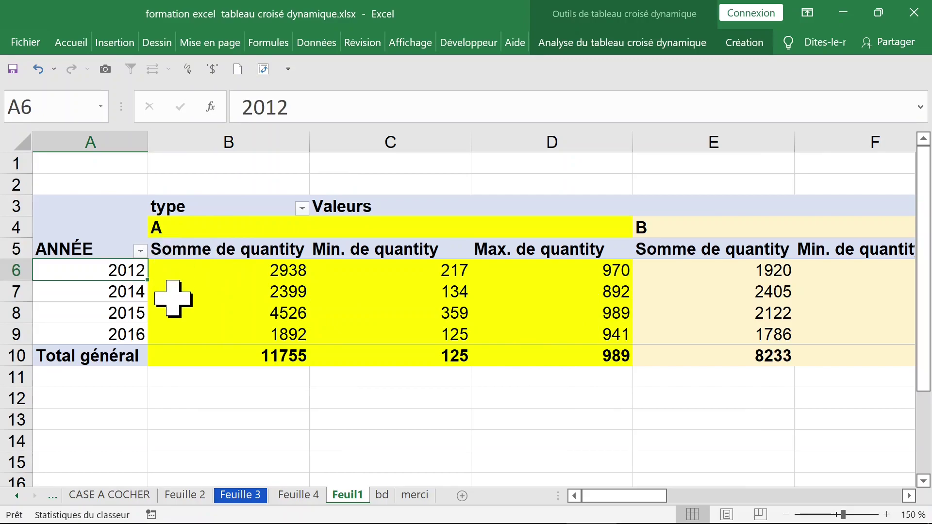
left_click(194, 278)
left_click(130, 271)
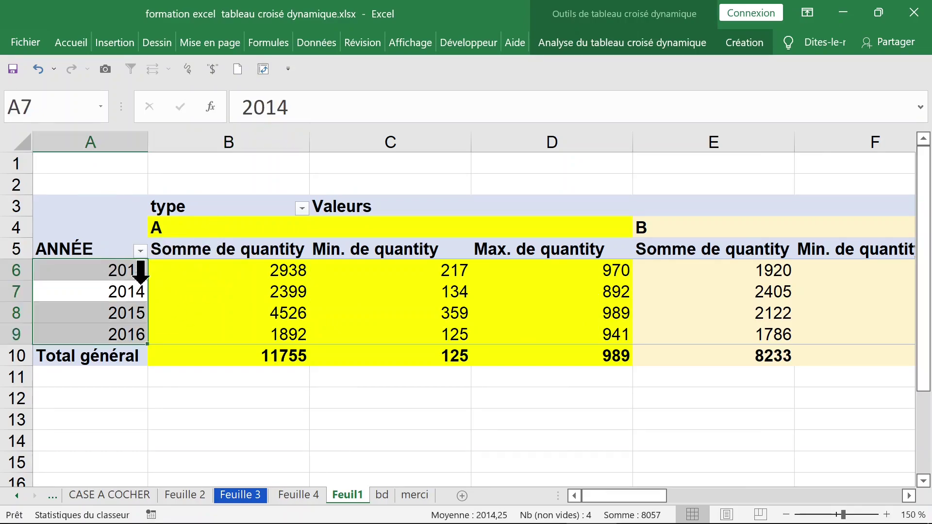
left_click(118, 275)
left_click(215, 272)
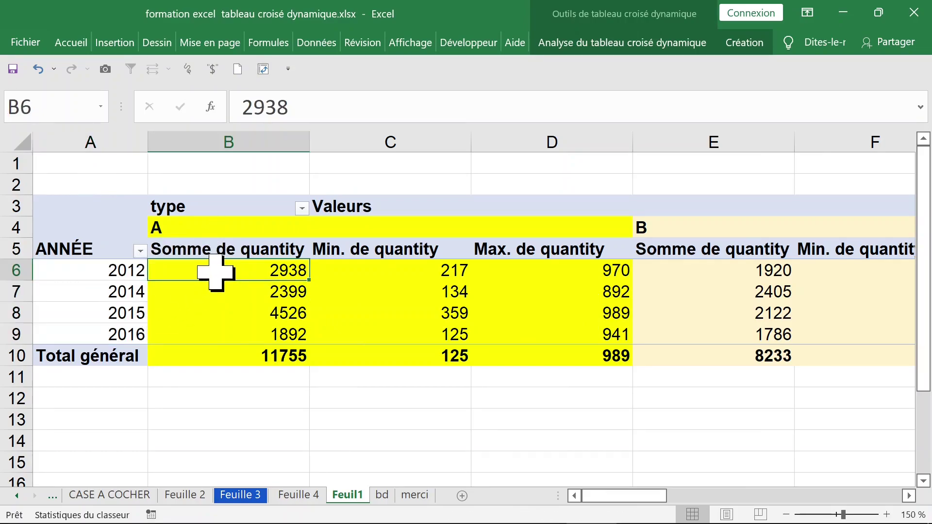
right_click(198, 273)
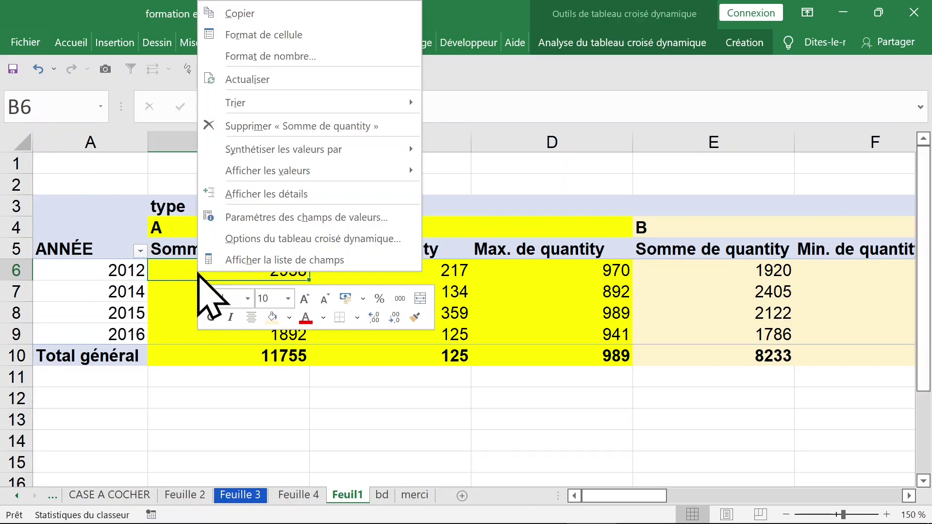
left_click(247, 262)
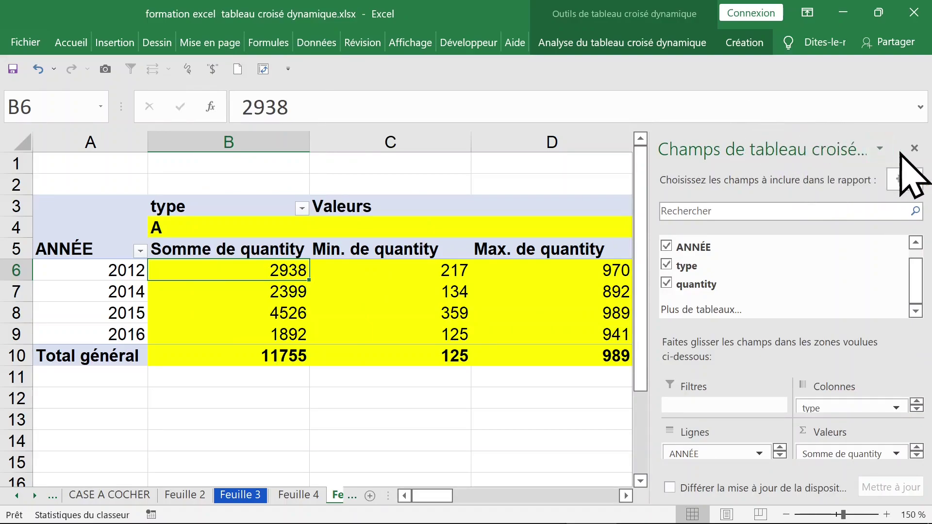
left_click(915, 148)
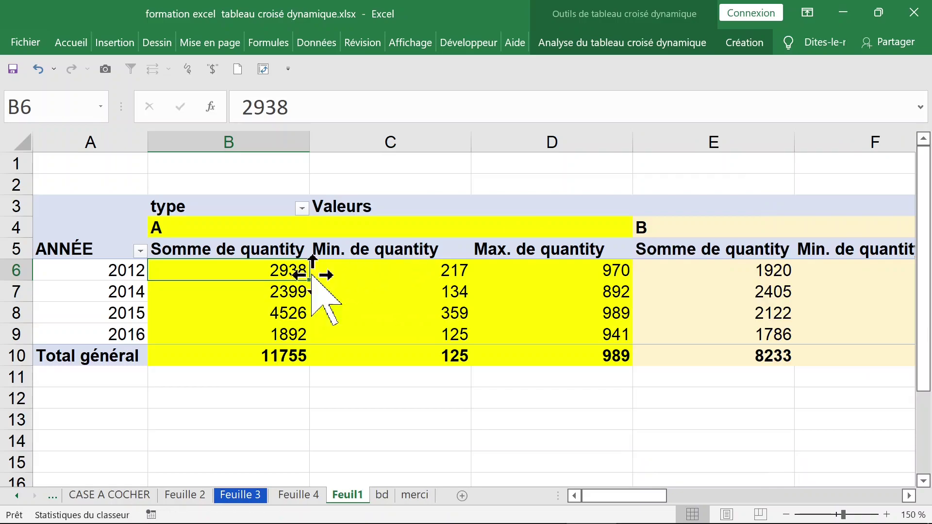
- Examine the context options of the 2012 row label and of the type A header
left_click(125, 268)
right_click(125, 269)
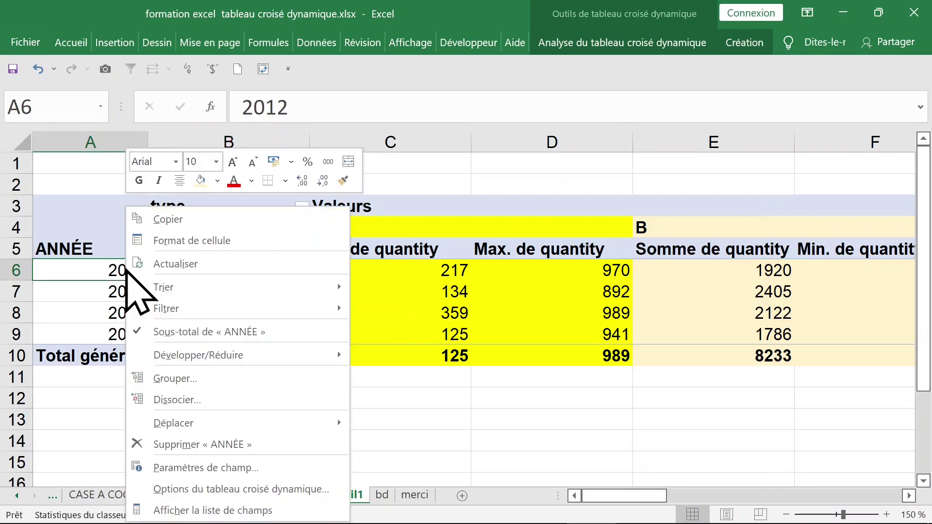
left_click(370, 229)
left_click(354, 227)
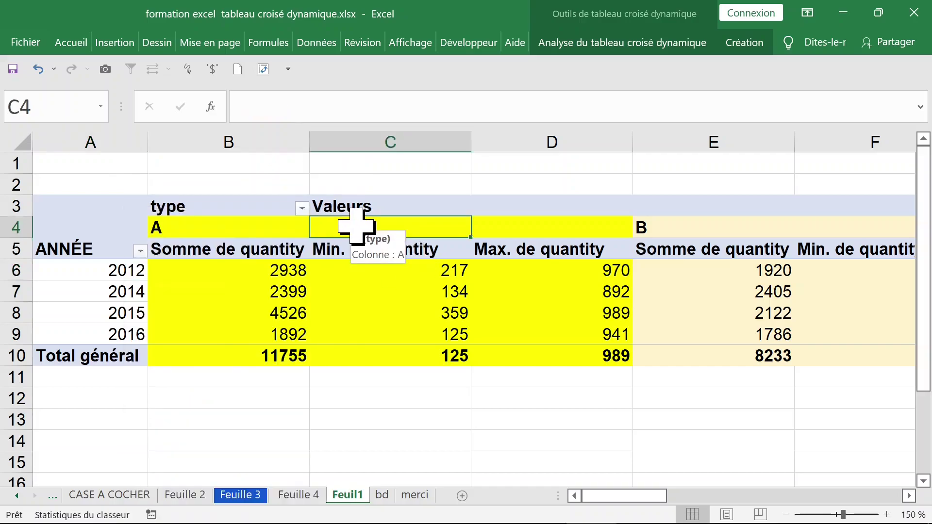
right_click(358, 228)
left_click(306, 292)
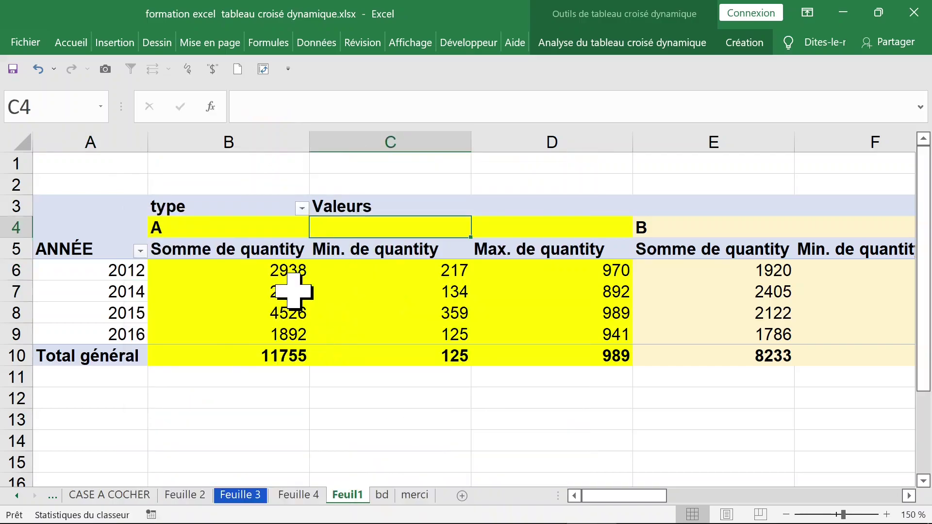
- Show the pivot table field list from the 2014 sum of type A
left_click(297, 291)
right_click(286, 291)
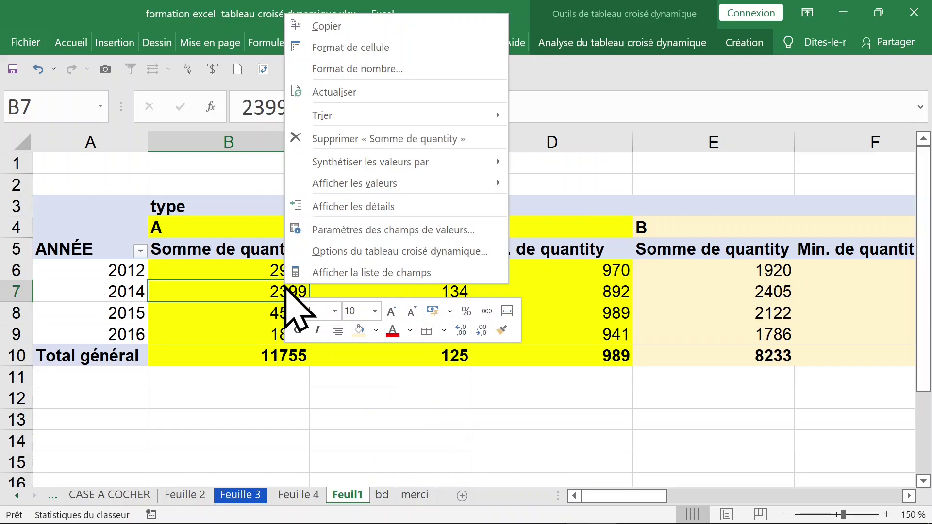
left_click(314, 272)
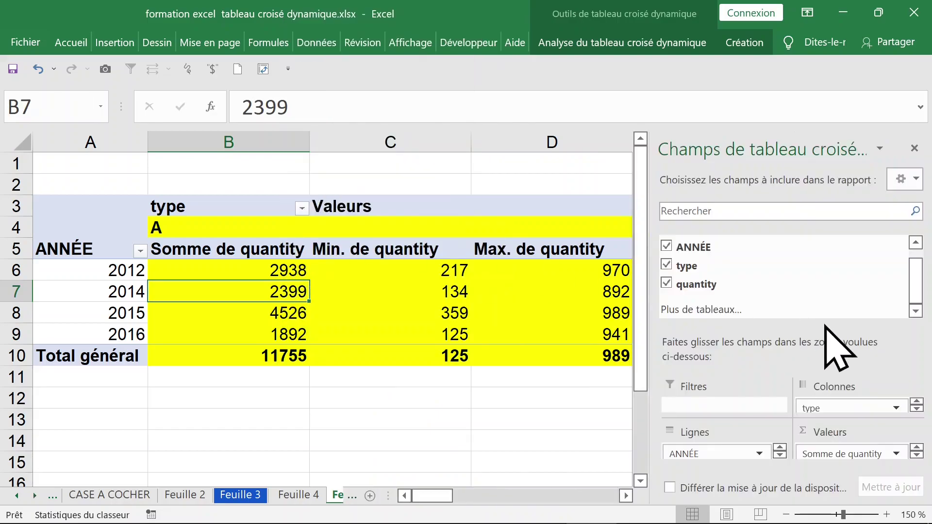
- Undock the pivot table field list, enlarge it and place it floating over the worksheet
left_click(880, 145)
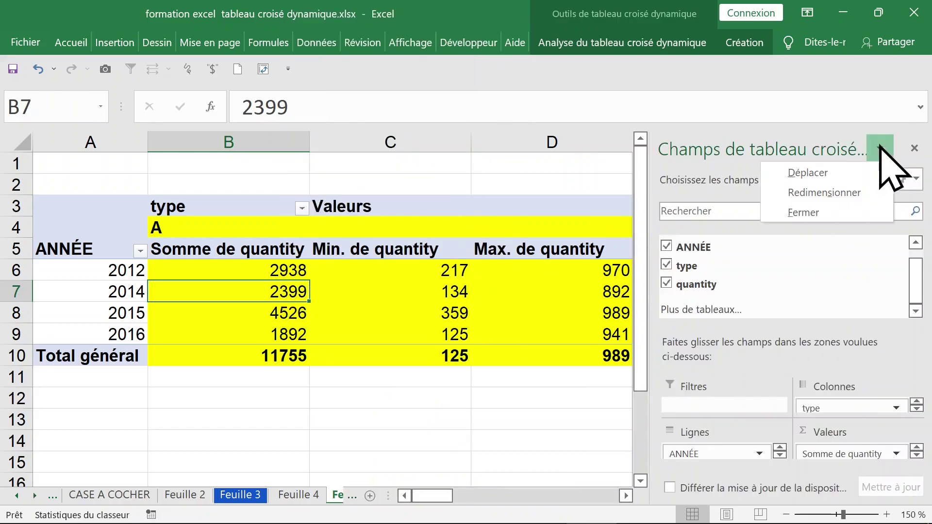
left_click(838, 175)
left_click_drag(782, 150, 621, 178)
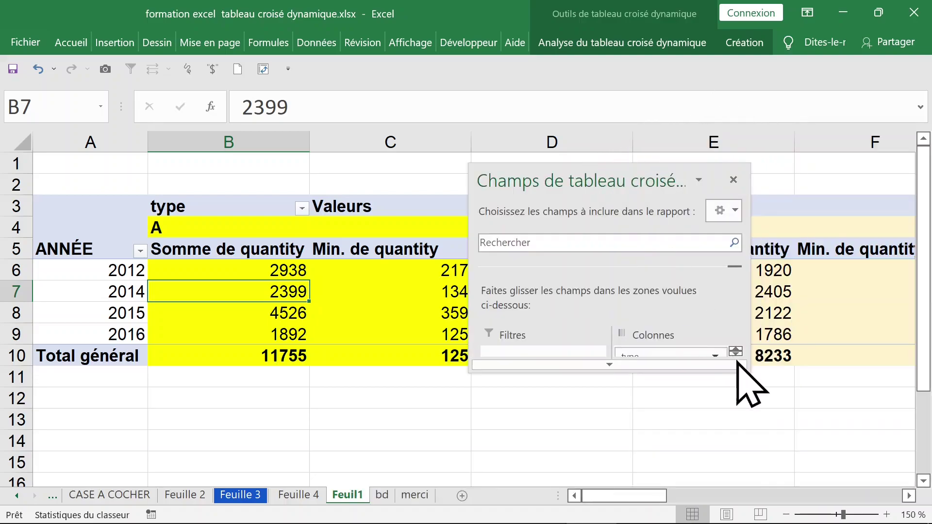
left_click_drag(749, 372, 827, 494)
left_click_drag(648, 179, 753, 85)
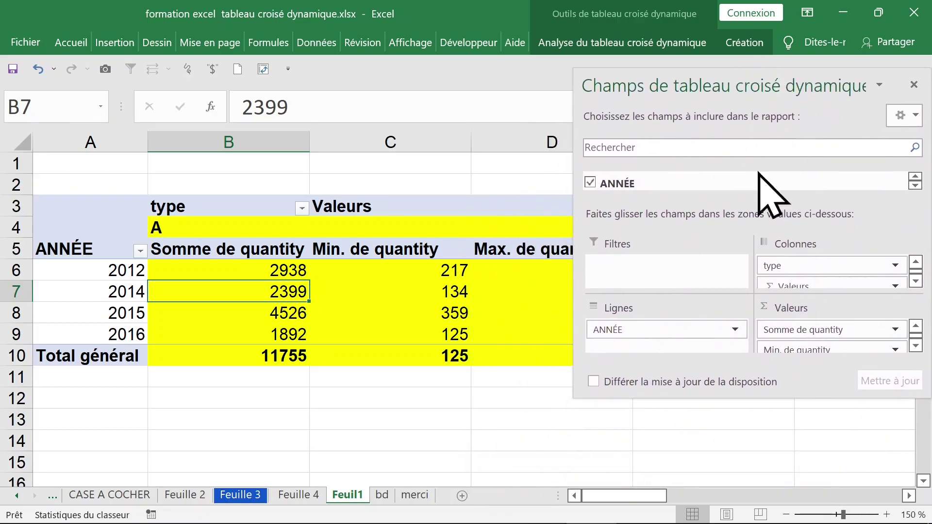
left_click_drag(809, 398, 809, 467)
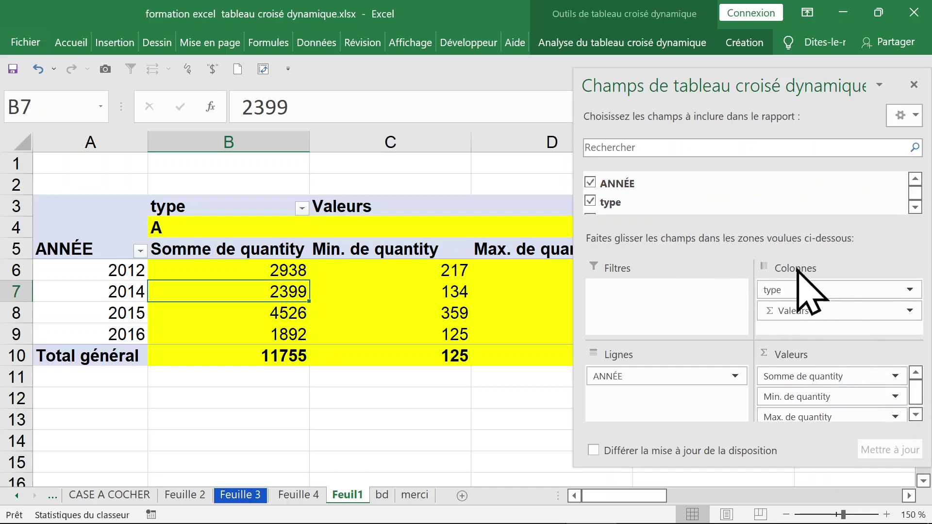
- Move the type field from the columns area to the rows area, beneath ANNÉE
left_click_drag(640, 209, 630, 393)
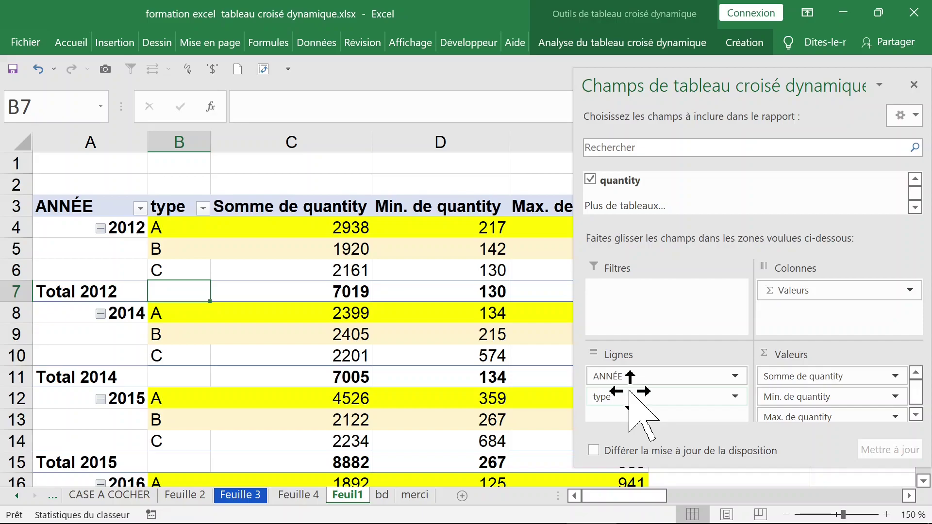
left_click(278, 255)
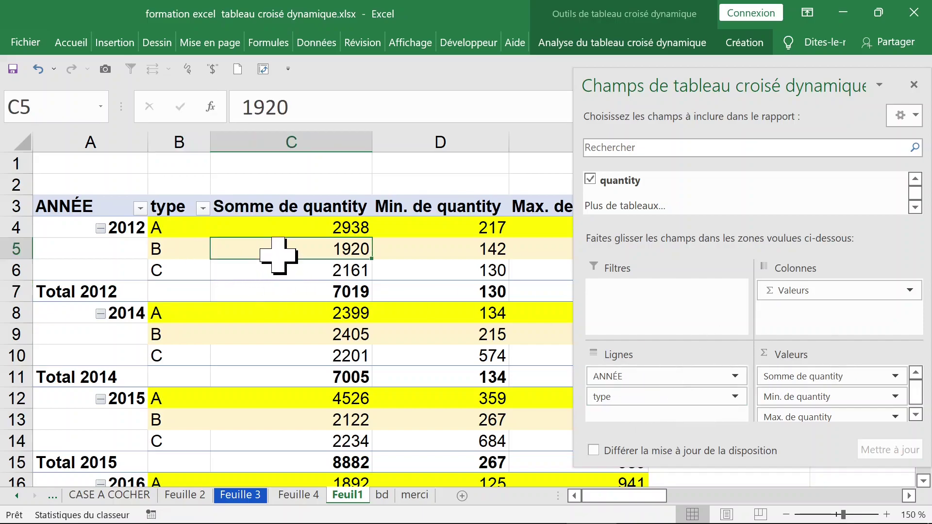
- Examine the year labels, the blank cells beneath them, the grand total and the type labels in the regrouped pivot table
left_click(138, 228)
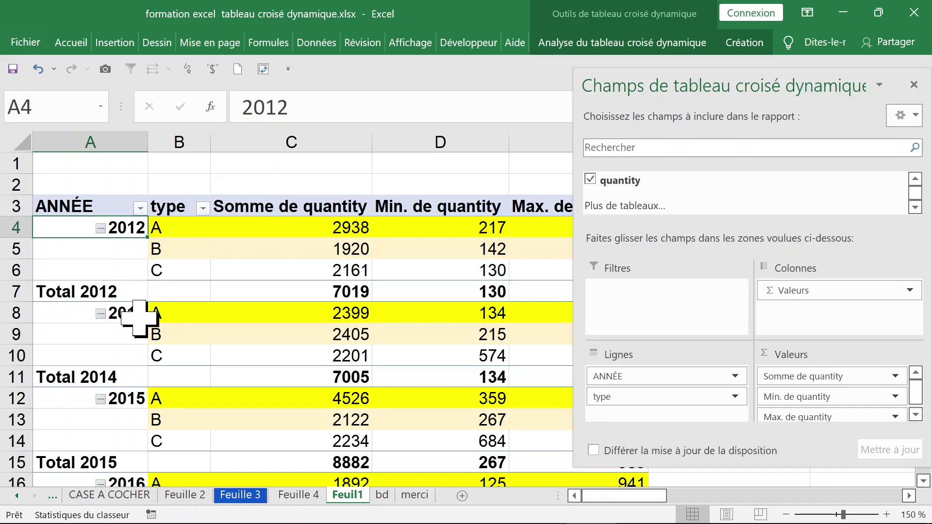
left_click(127, 315)
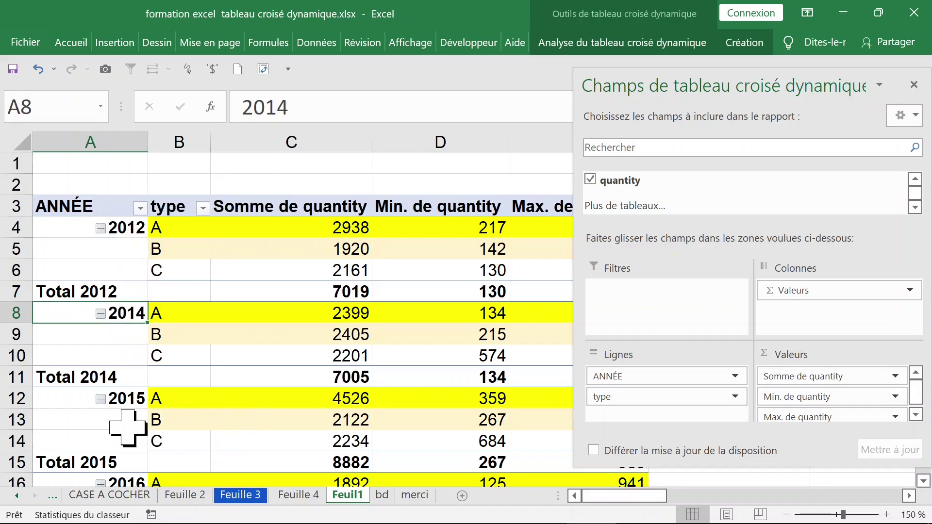
scroll(267, 361, "down", 4)
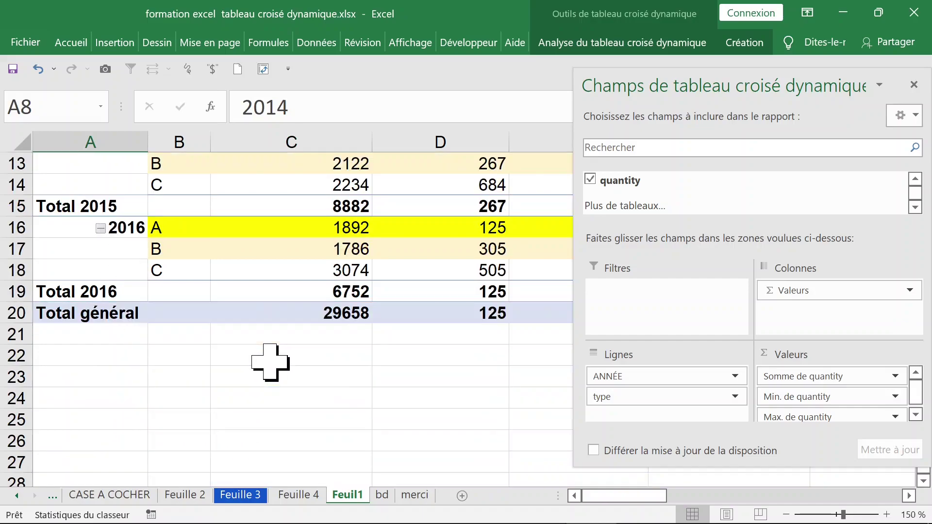
left_click(339, 313)
scroll(374, 377, "up", 4)
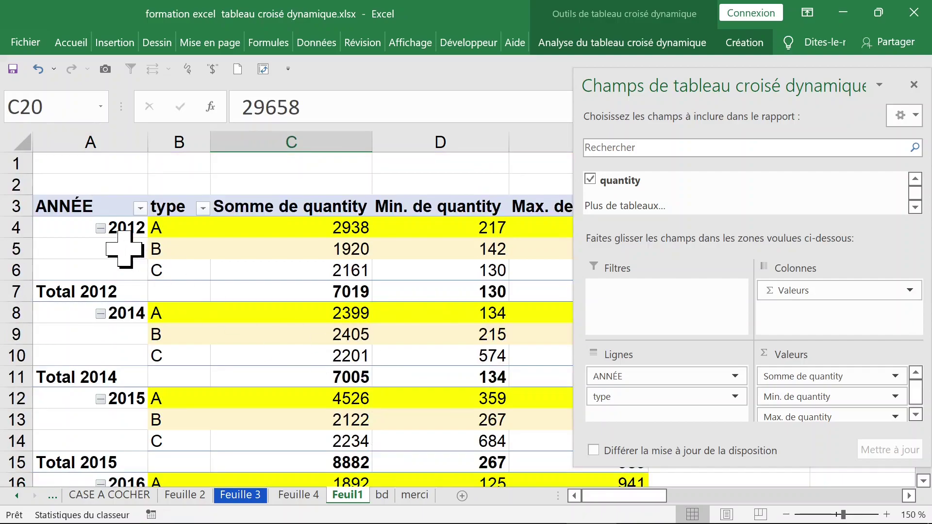
left_click_drag(122, 253, 119, 272)
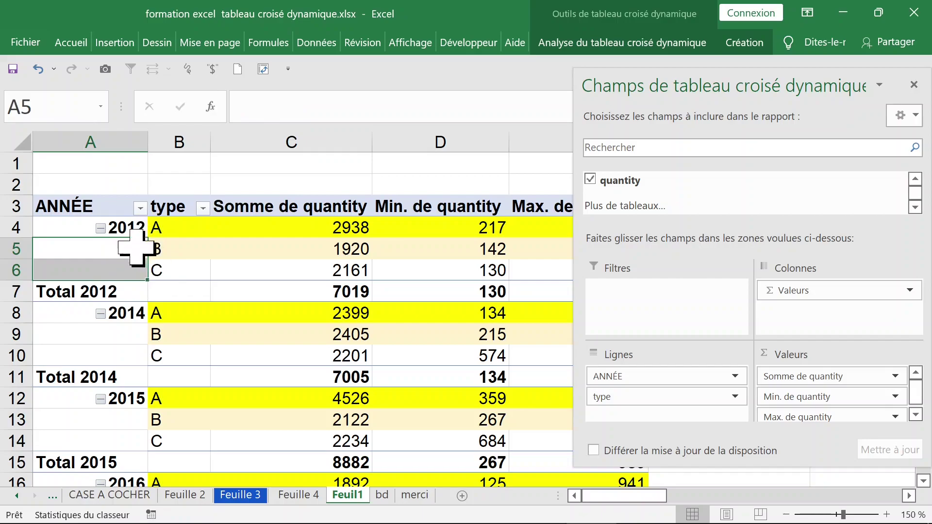
left_click(107, 336)
left_click(107, 360)
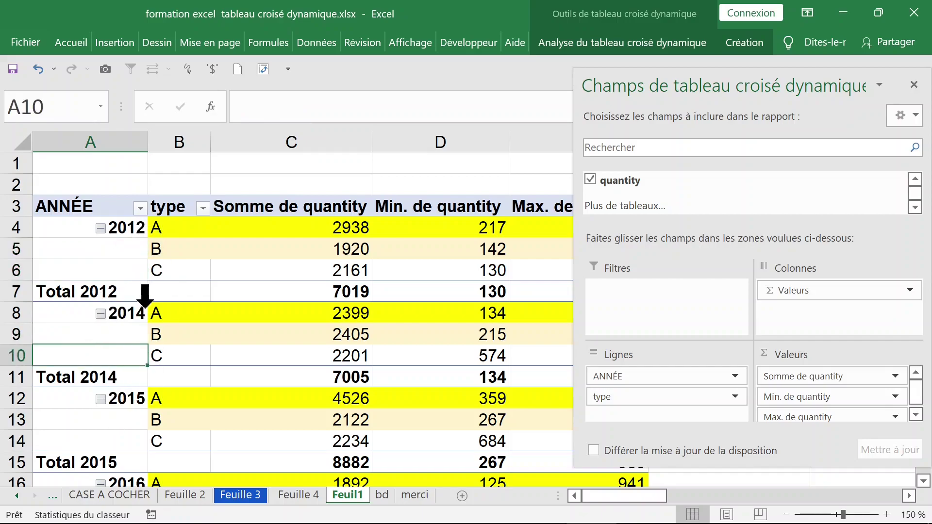
left_click(145, 297)
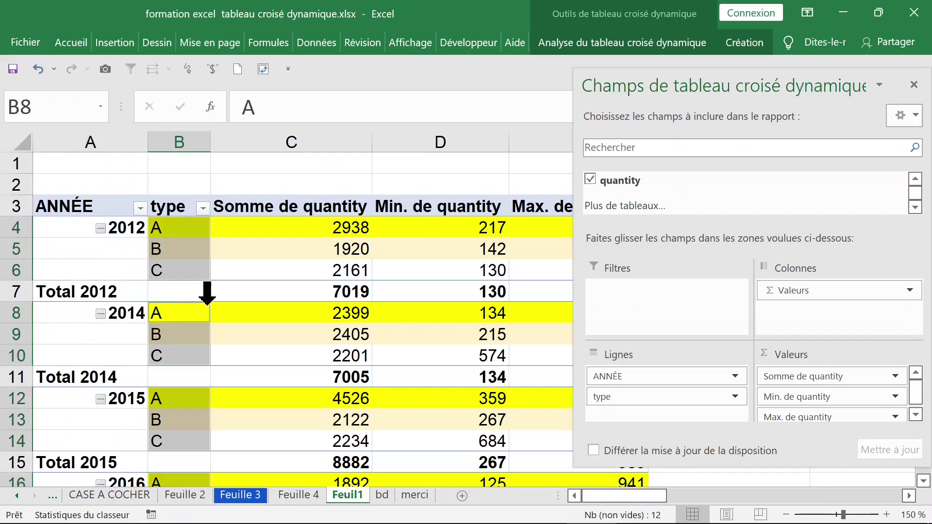
- Close the pivot table field list and select the 2012 maximum of type A
left_click(914, 85)
left_click(541, 228)
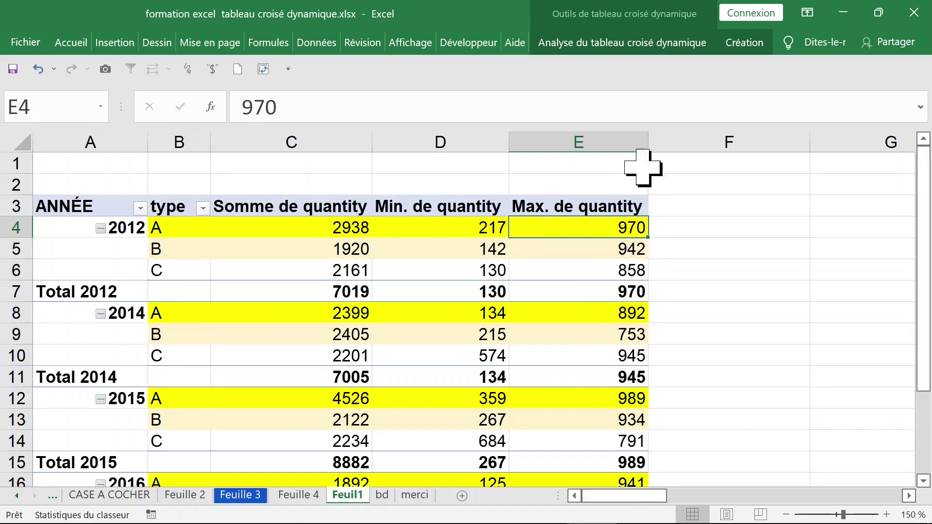
- Hide the pivot table's subtotals and show them all again at the bottom of each group
left_click(745, 44)
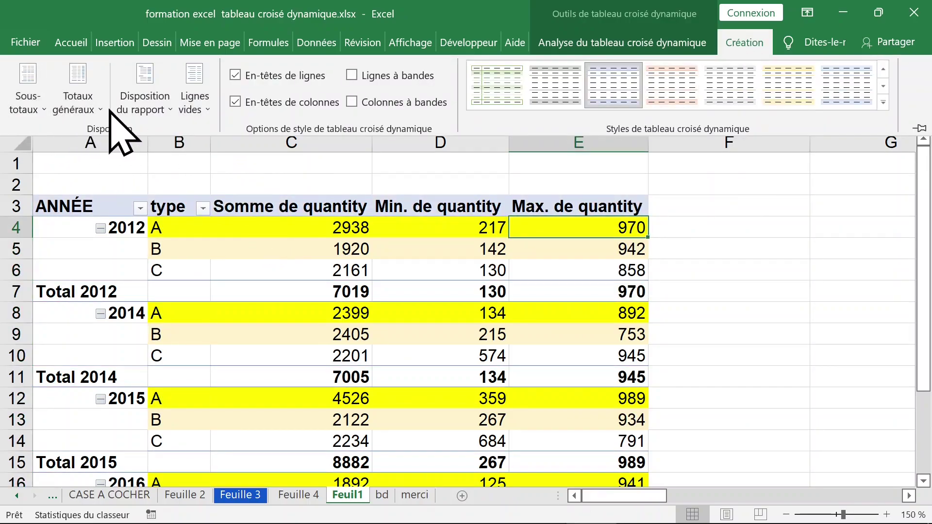
left_click(39, 110)
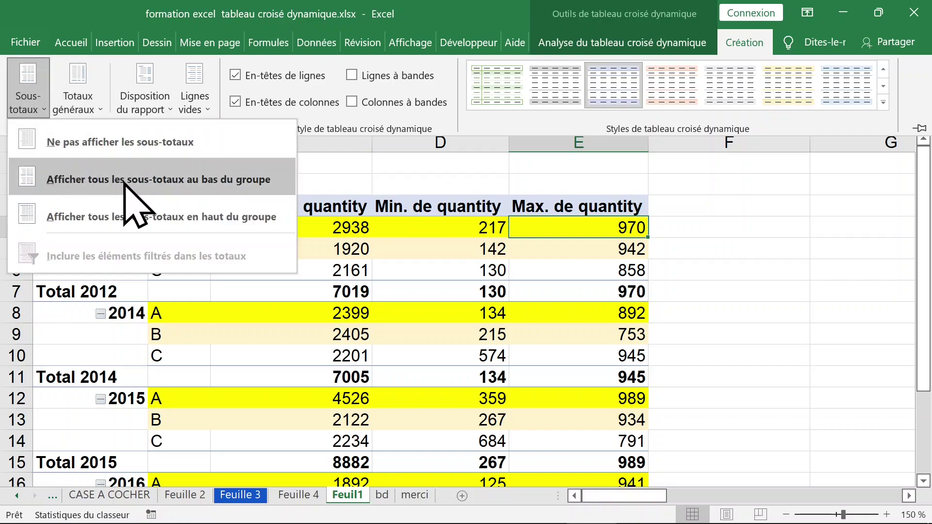
left_click(130, 143)
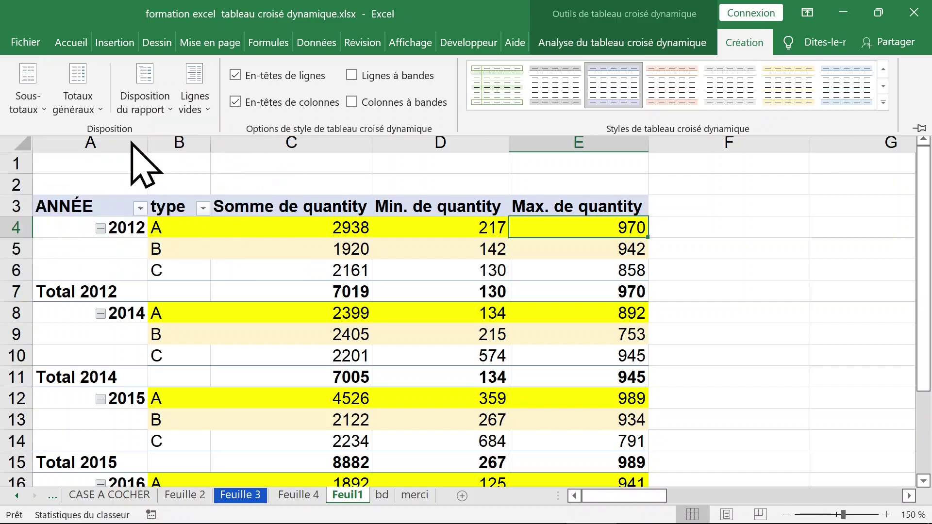
left_click(39, 109)
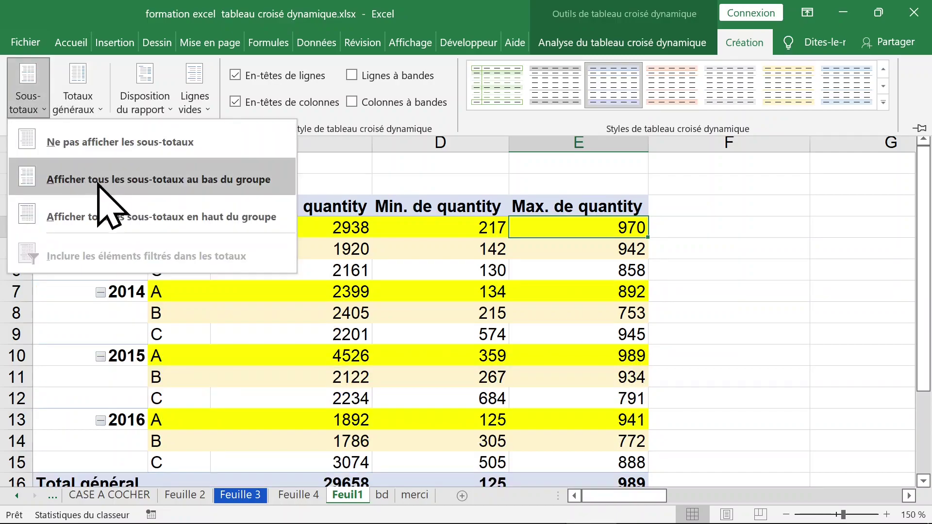
left_click(105, 199)
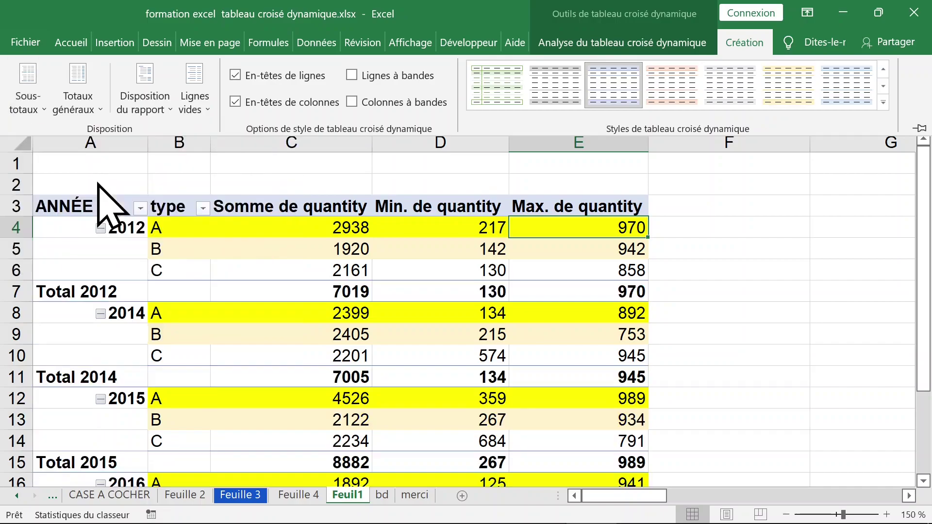
- Switch the pivot table's report layout to compact form and back to tabular form
left_click(165, 111)
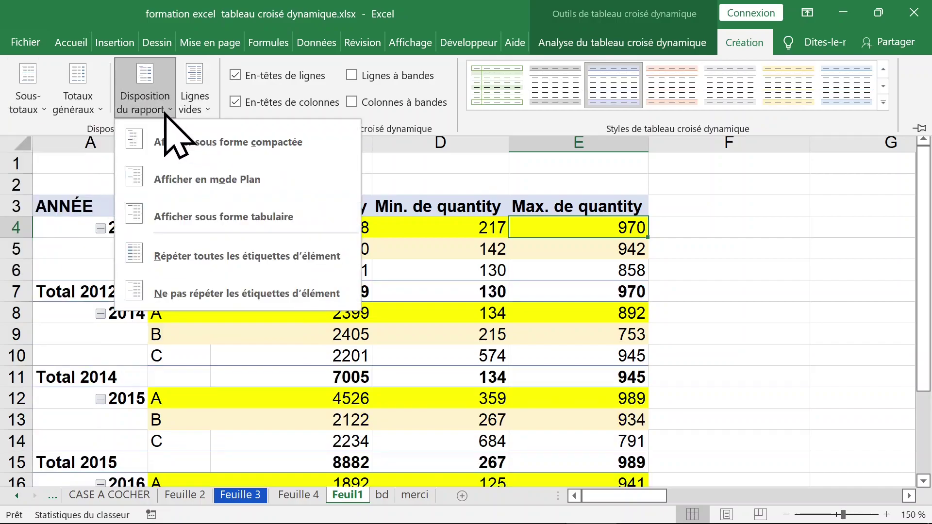
left_click(235, 153)
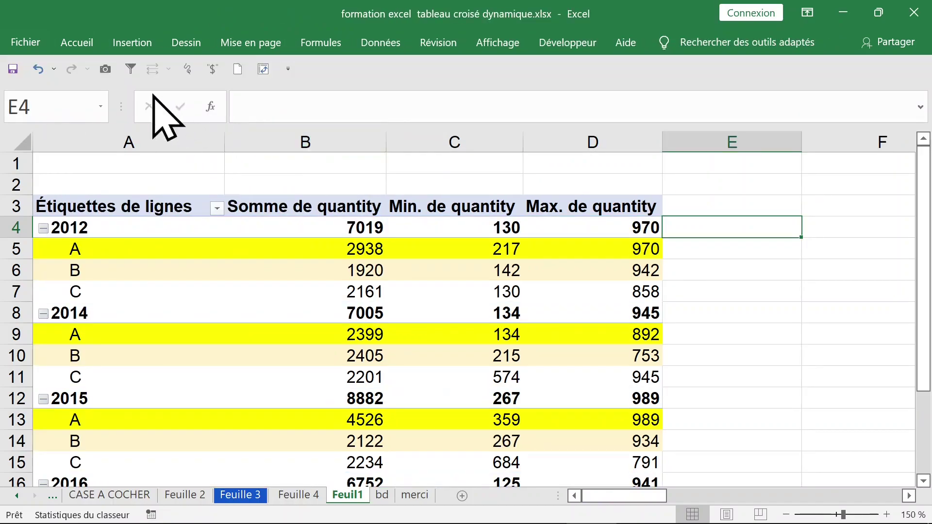
left_click(458, 247)
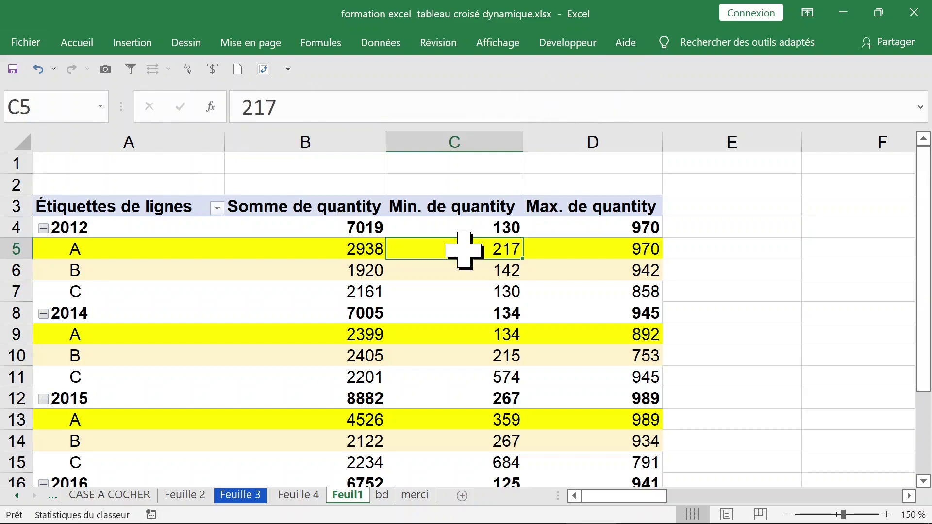
left_click(741, 43)
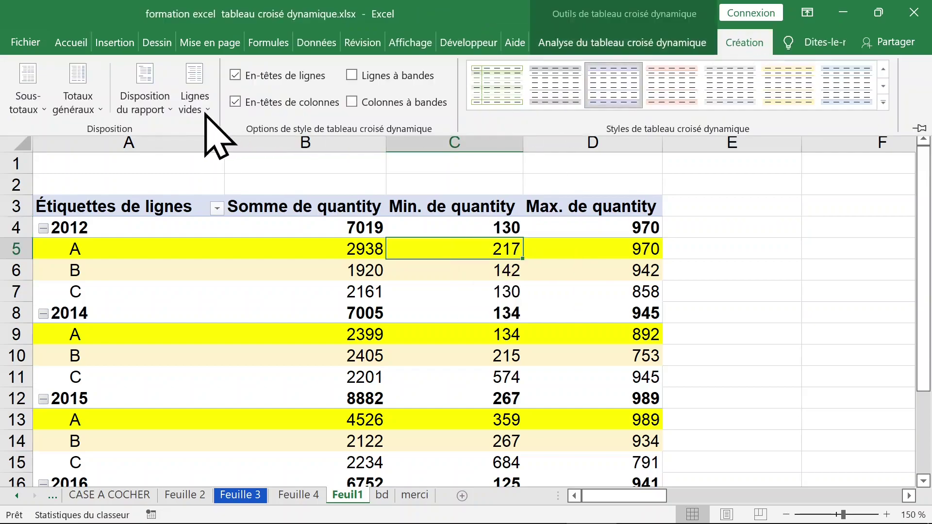
left_click(157, 113)
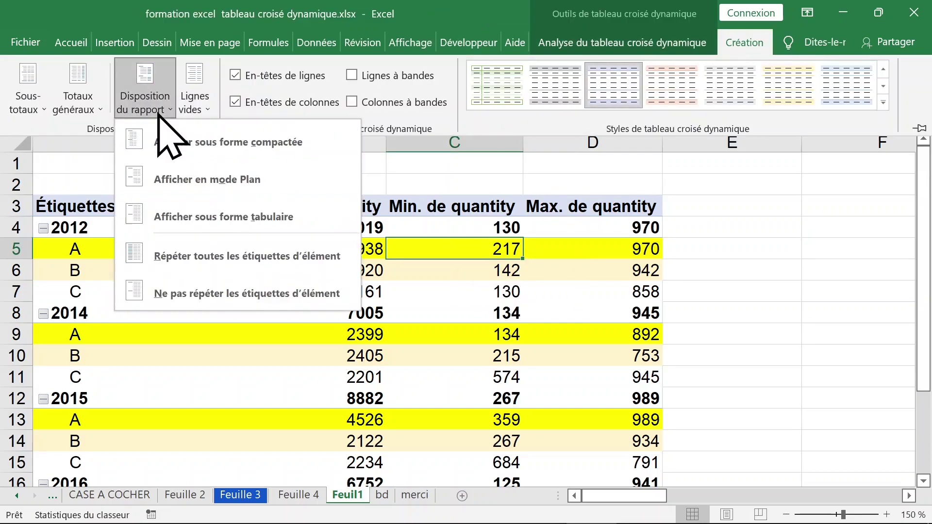
left_click(217, 221)
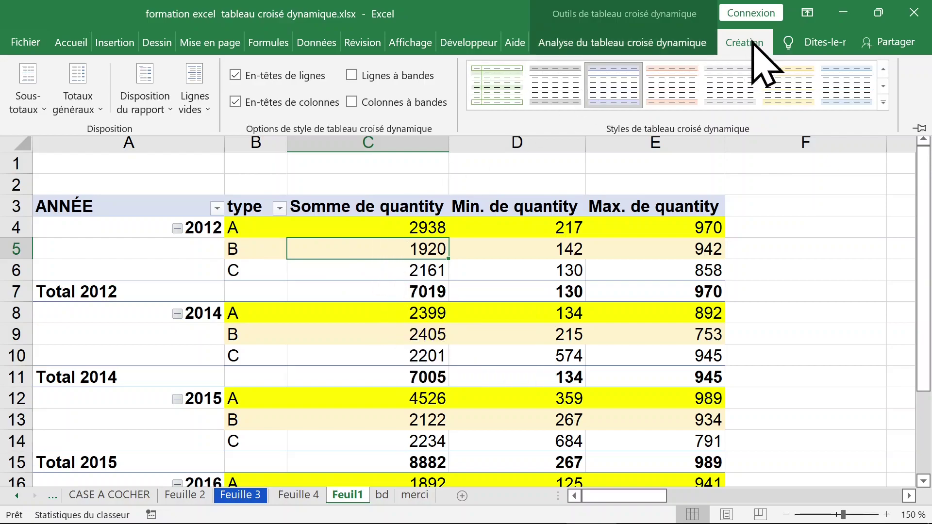
- Set the pivot table's report layout to repeat all item labels
left_click(205, 111)
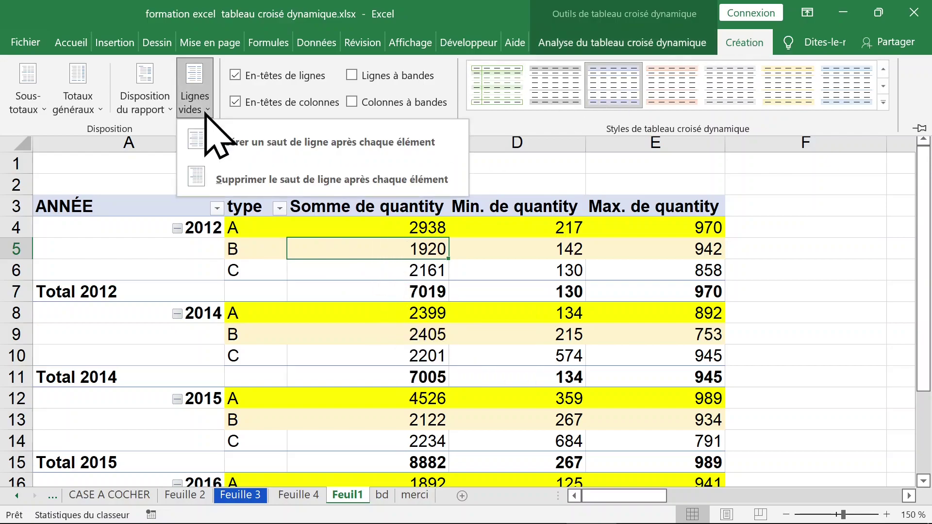
left_click(168, 116)
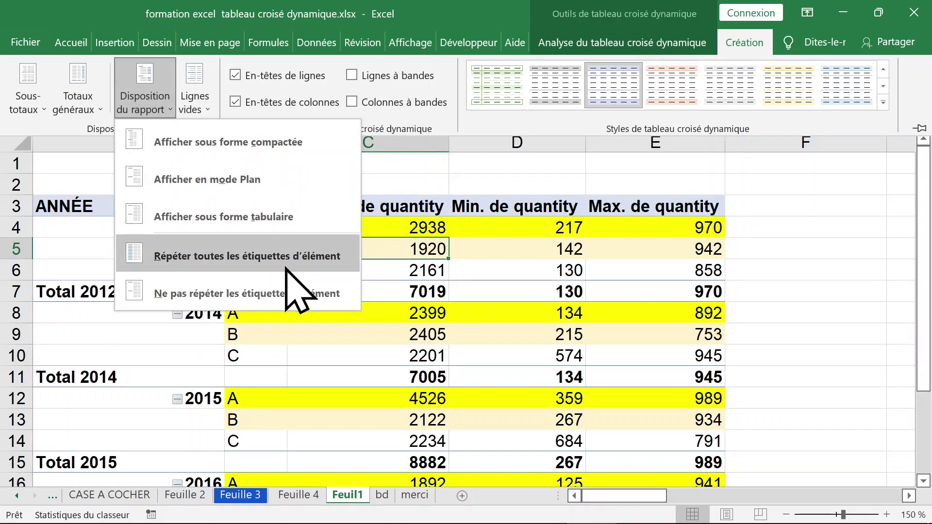
left_click(333, 264)
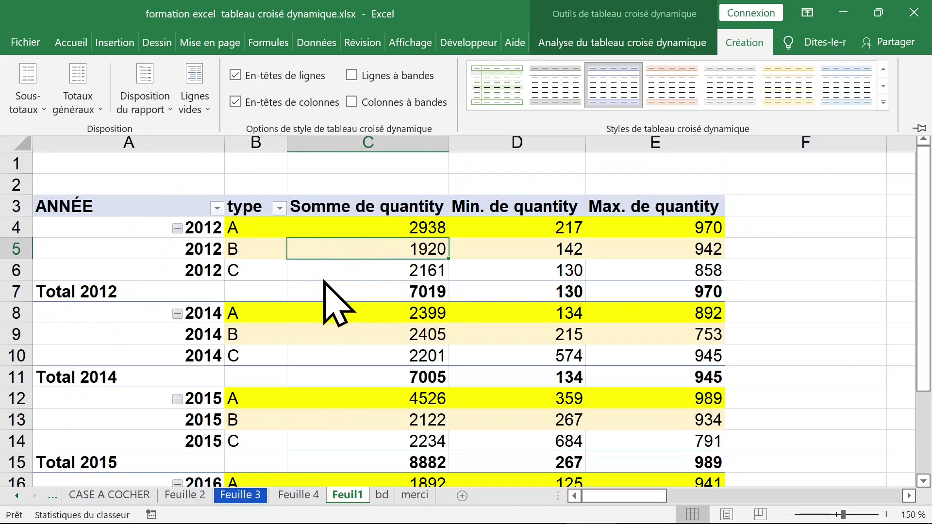
- Select all year labels in the ANNÉE column and collapse the 2014 group
left_click(209, 245)
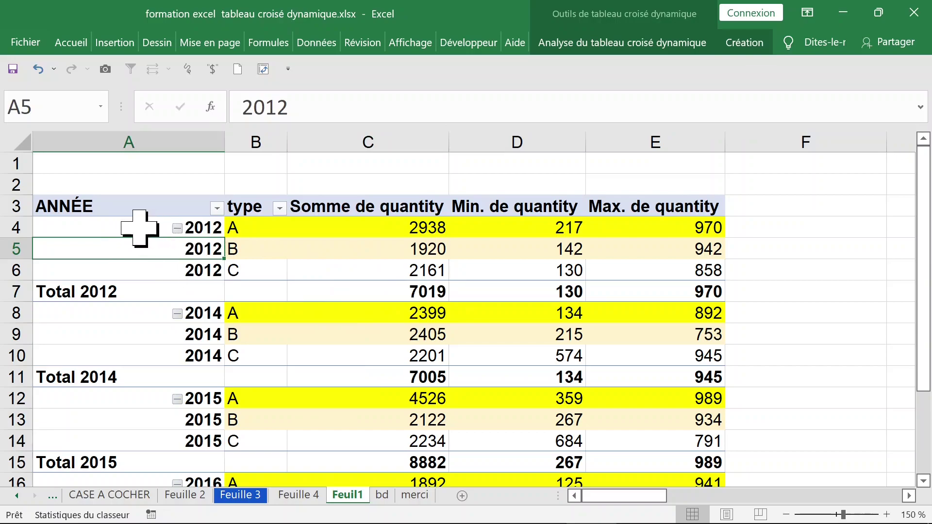
left_click(68, 210)
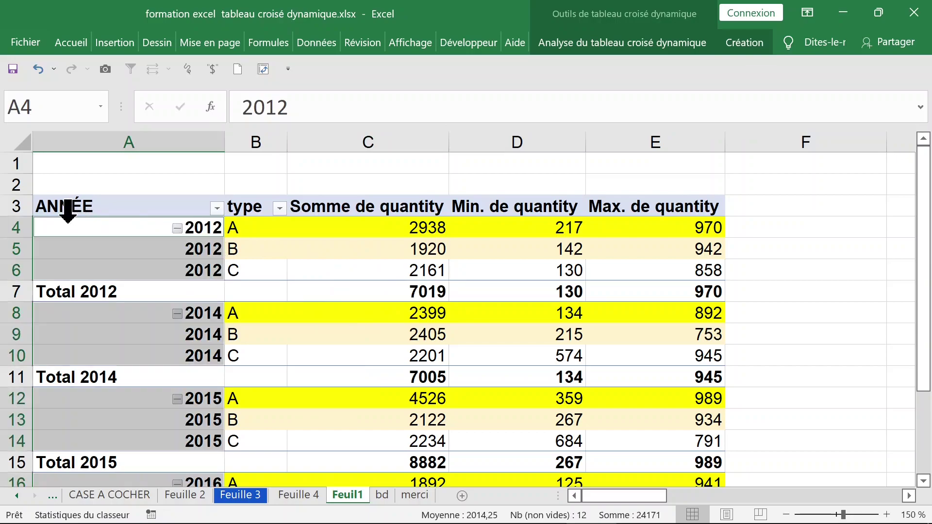
left_click(177, 314)
- Examine the type C rows, the yearly subtotals and the grand total of the pivot table
left_click(281, 378)
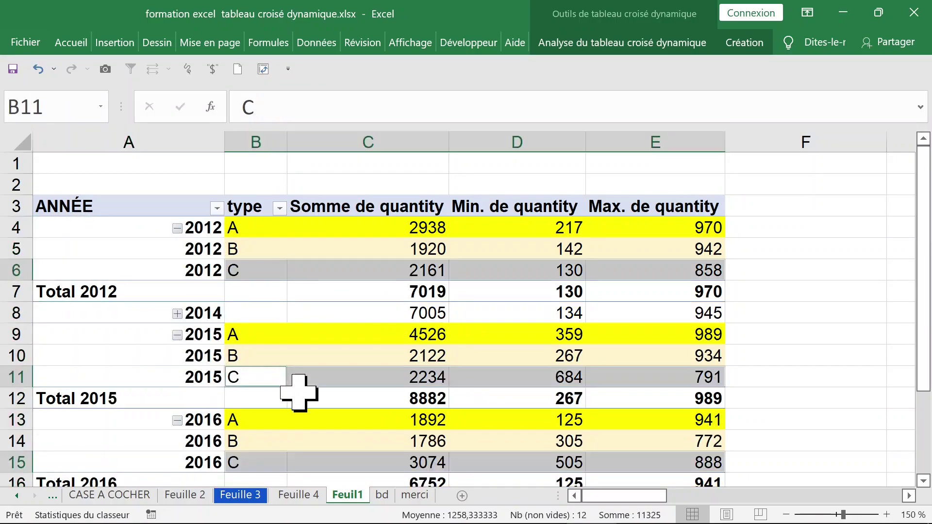
left_click(311, 403)
scroll(358, 436, "down", 3)
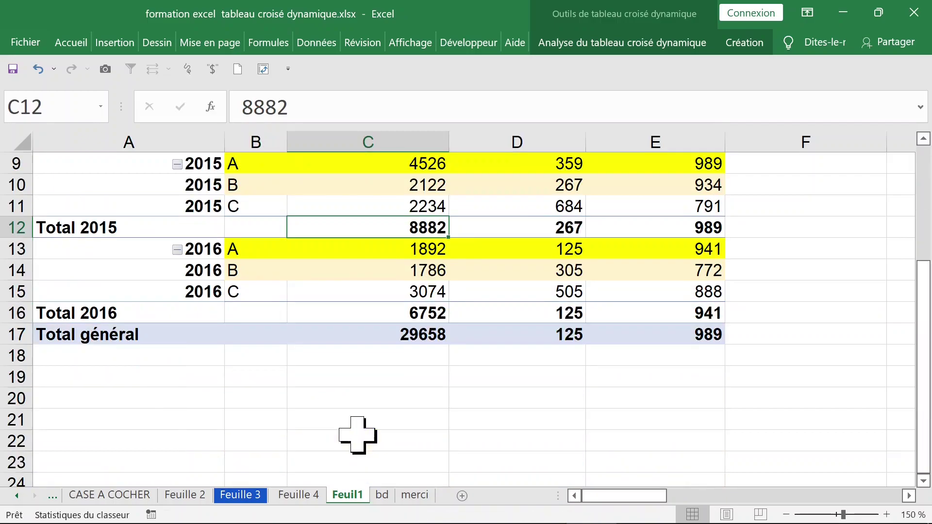
scroll(358, 435, "up", 2)
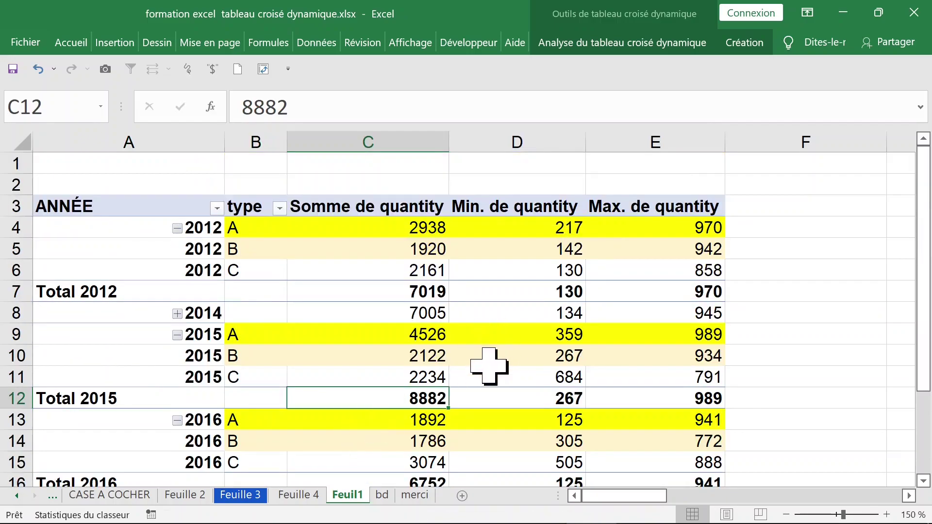
scroll(489, 365, "down", 1)
left_click(254, 420)
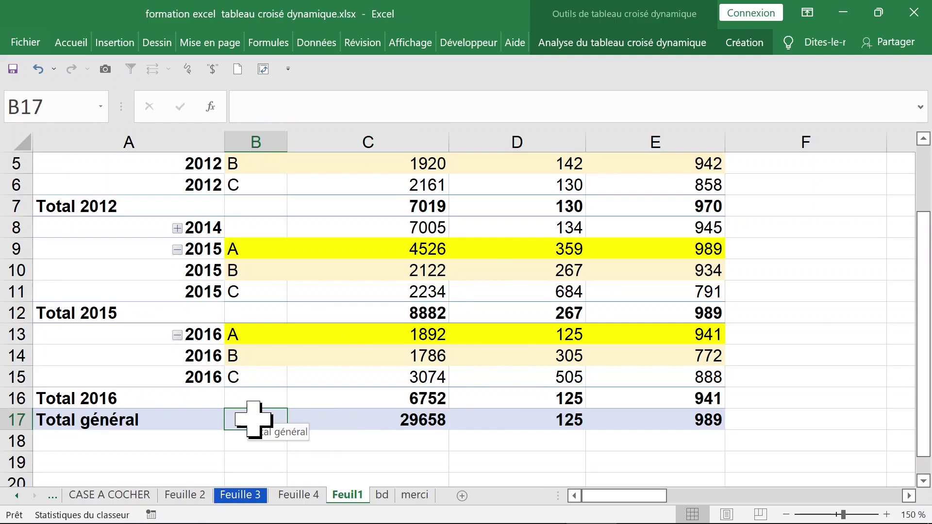
left_click(364, 399)
scroll(363, 399, "up", 2)
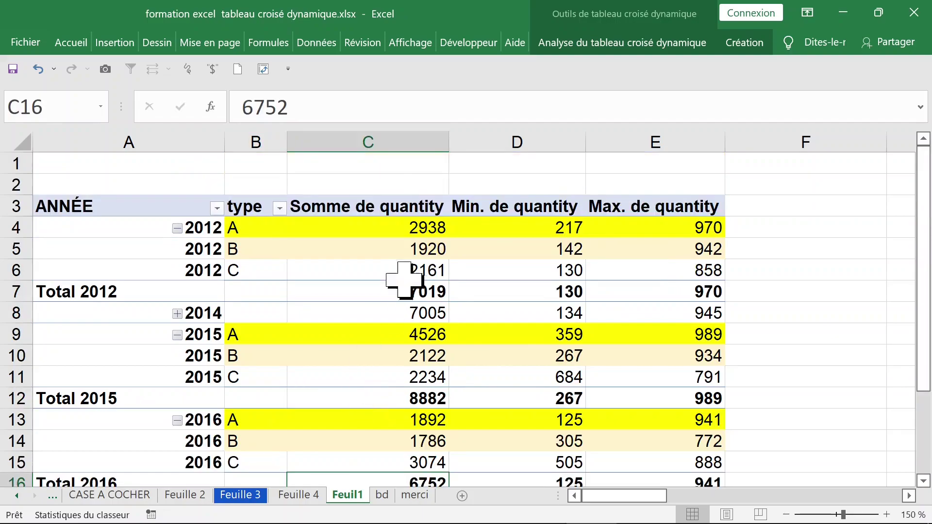
left_click(360, 241)
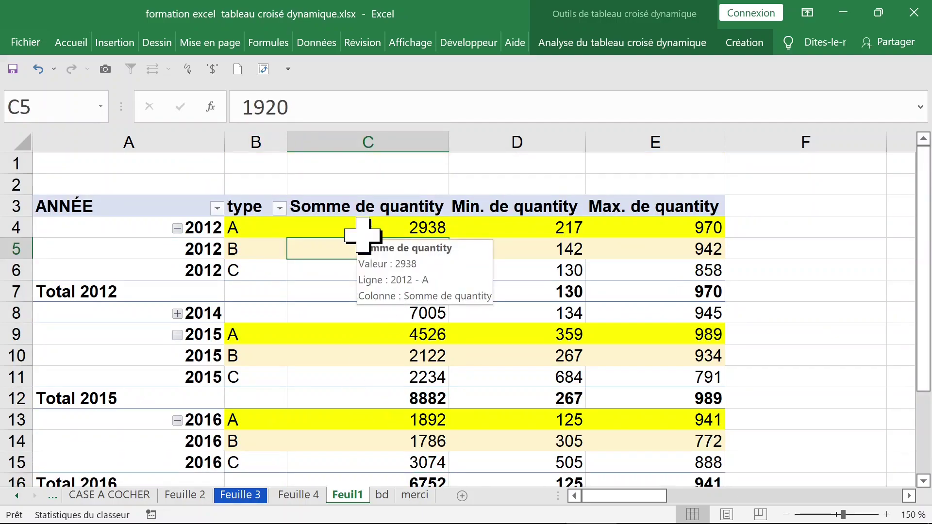